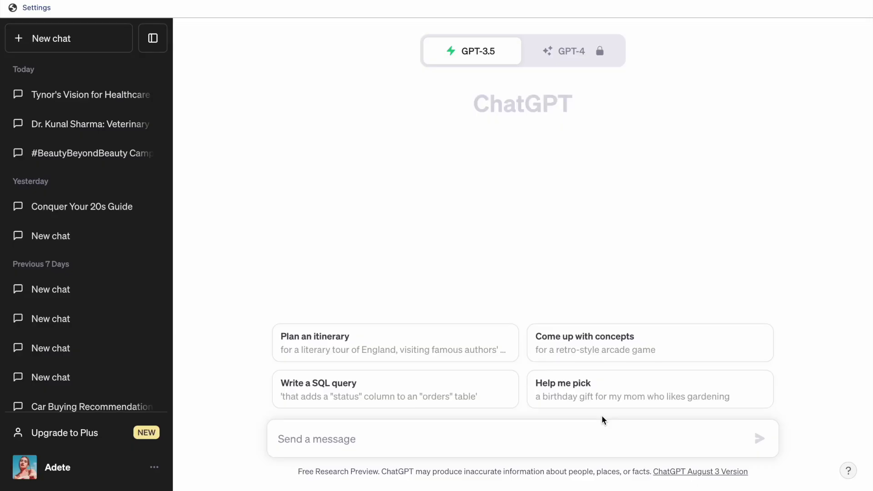
- Ask ChatGPT for the 100 best YouTube channels and highlight the motivation category
text(Give m)
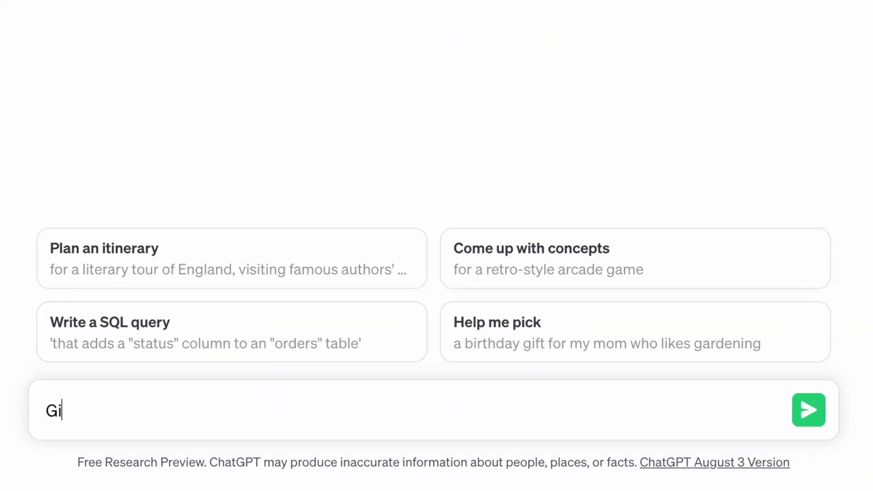
text(e the 100 best YouTub)
text(e Chann)
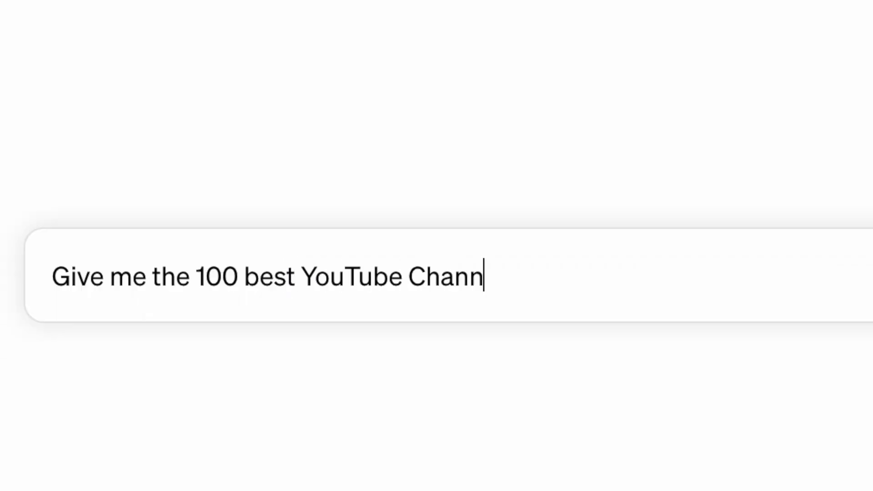
text(els)
key(Return)
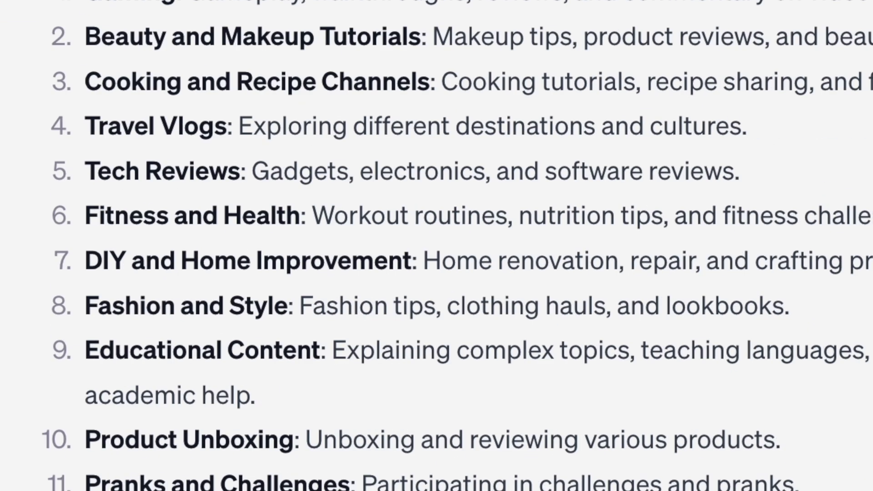
drag(201, 228, 460, 186)
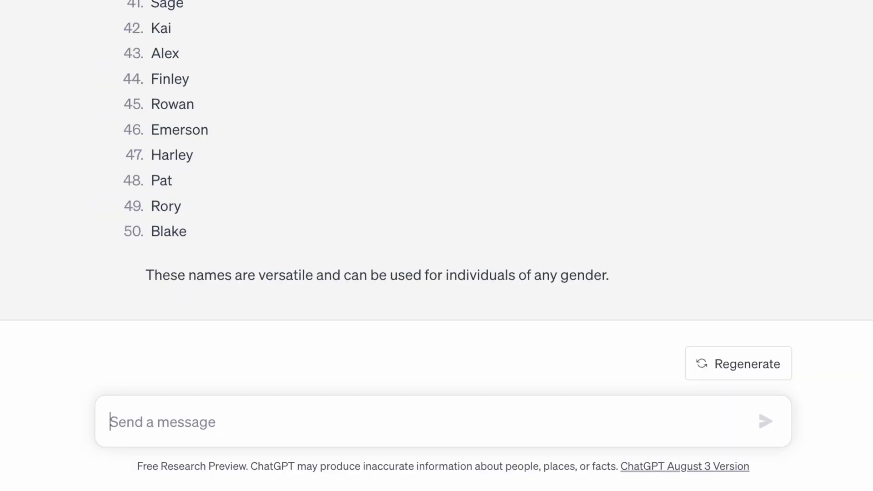
- Get 10 personal-development channel names for Alex, select TheAlexAdvantage, and begin a channel-bio prompt
text(10 YouTube channel names for a)
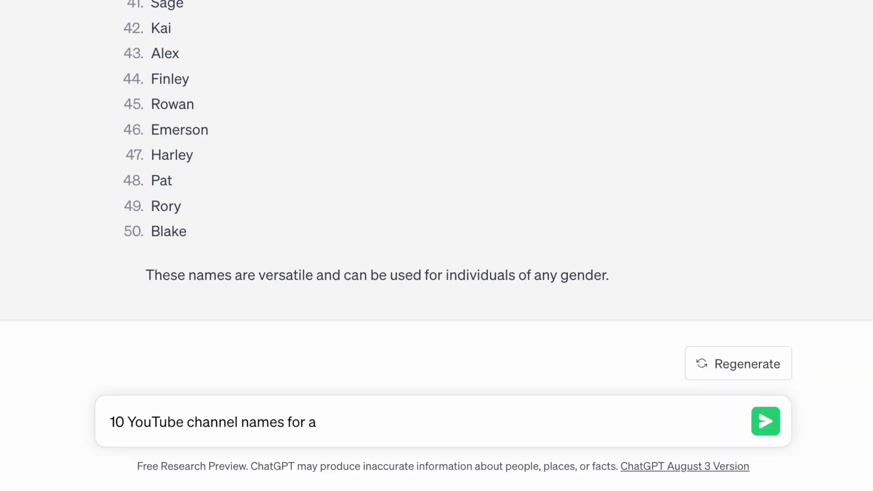
text( channel on personal development by someone)
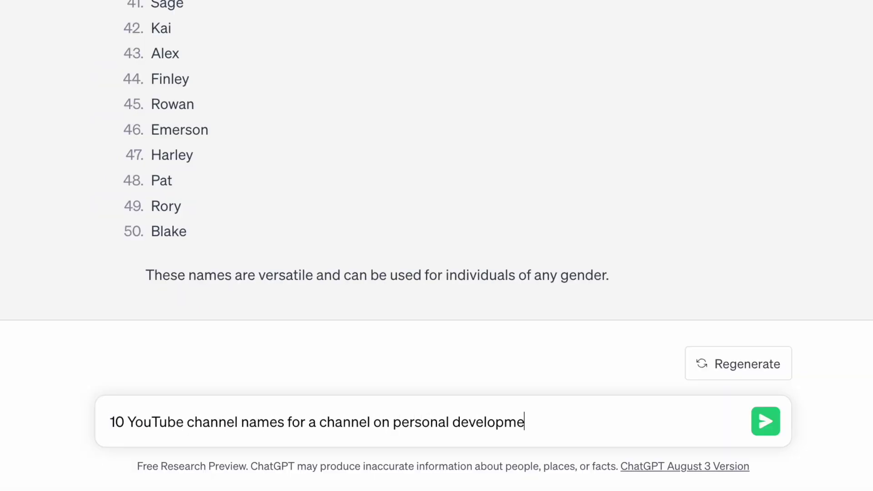
text( named Alex)
key(Return)
drag(278, 242, 155, 245)
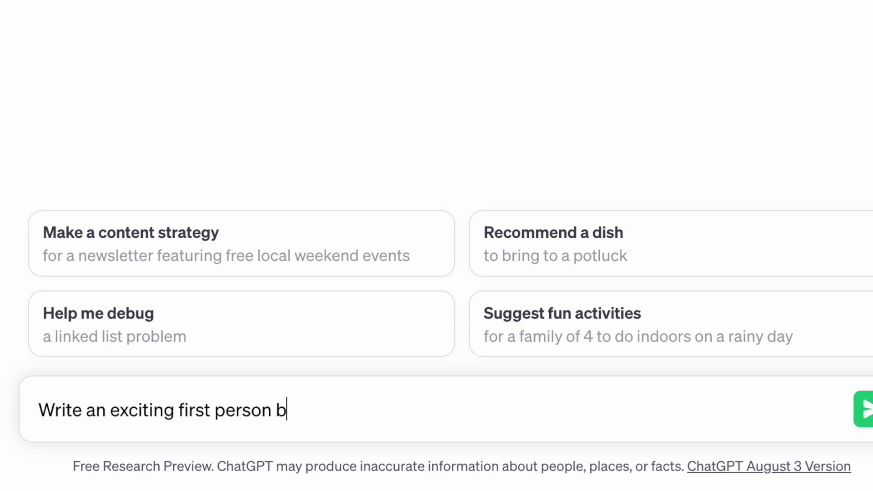
text(io for a YouTube channel run by an AI nam)
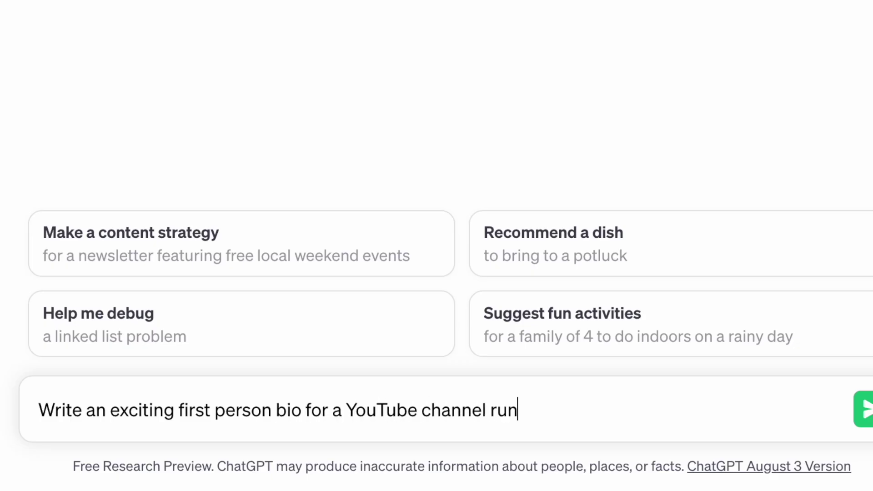
text(ed Alex)
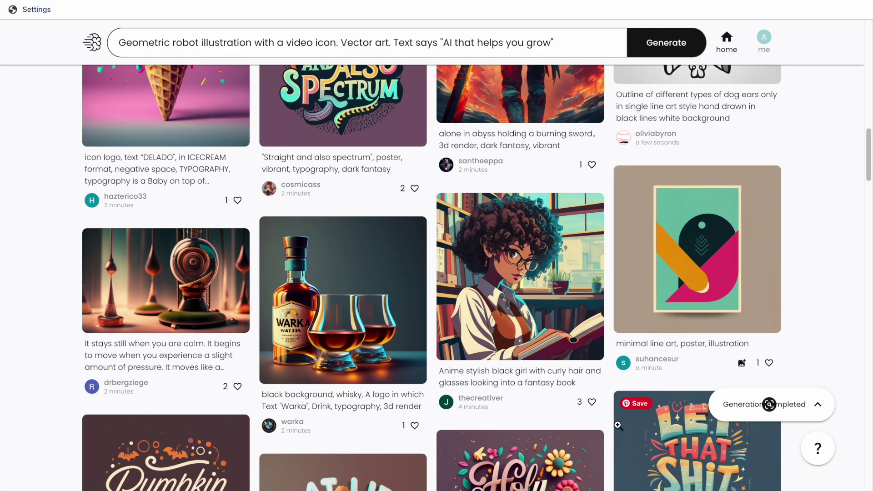
- Scroll to Ideogram's four geometric robot illustrations and enlarge the second one
scroll(618, 426, down, 6)
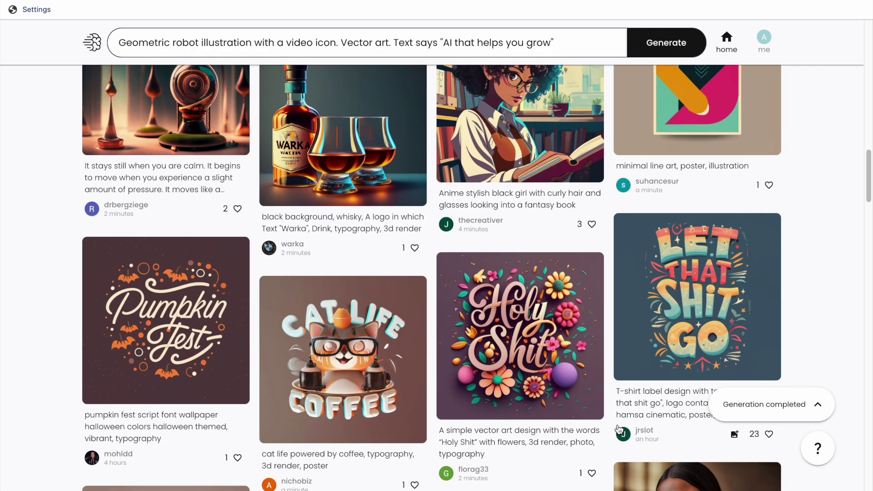
scroll(618, 425, down, 4)
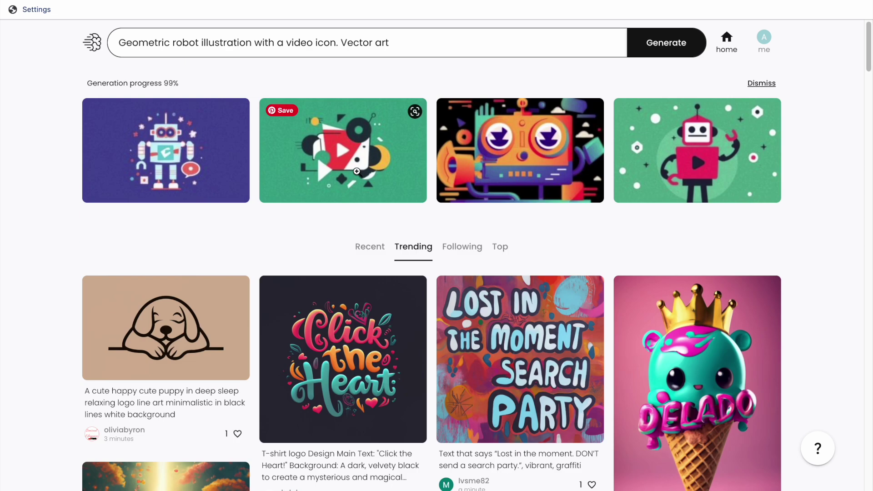
click(385, 155)
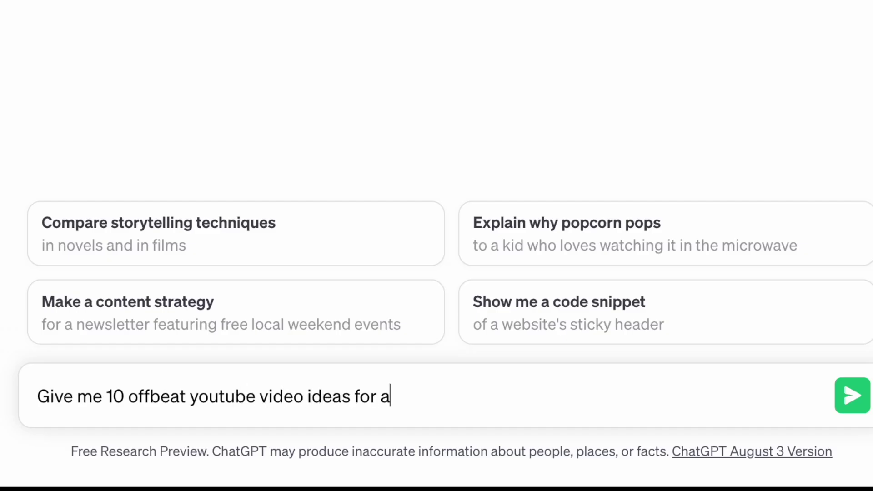
- Finish the personal growth and motivation video-ideas prompt and select idea 5, Minimalism Challenge
key(BackSpace)
text(l on personal growth and motiv)
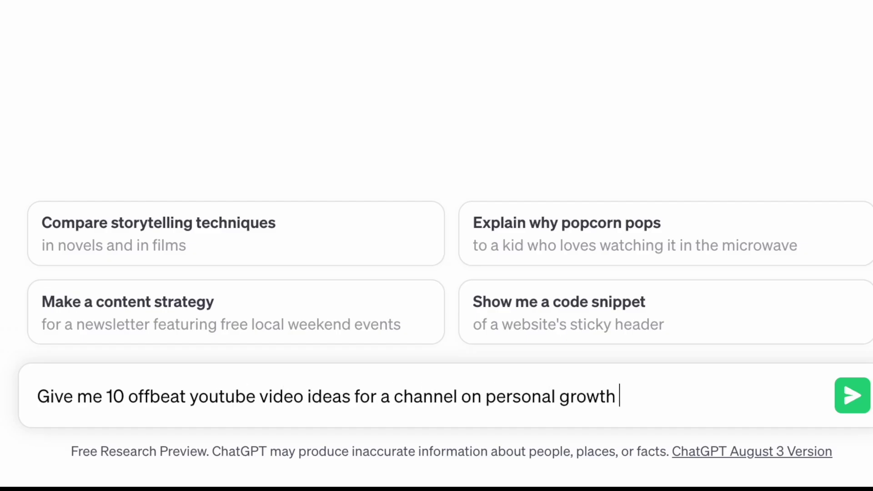
text(ation)
drag(87, 91, 491, 128)
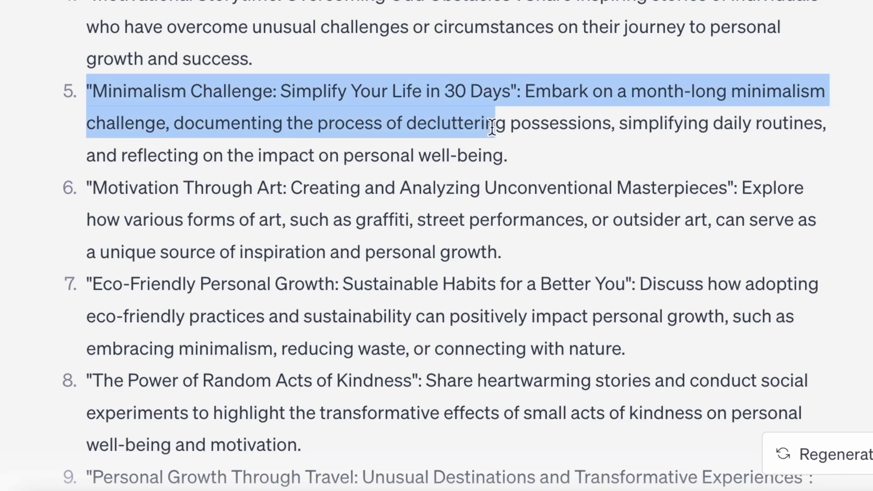
click(103, 101)
drag(92, 86, 487, 105)
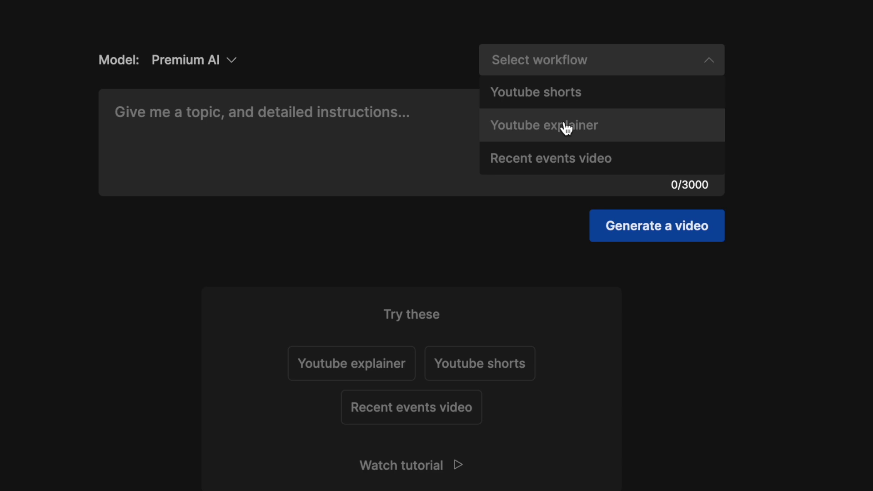
- Choose the Youtube explainer workflow
click(566, 129)
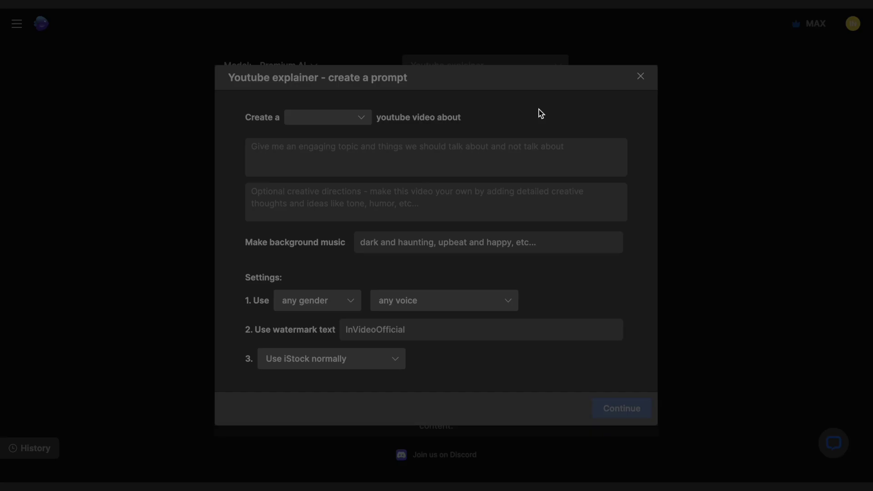
- Set a 5-minute length, describe the Minimalism Challenge with 10 beginner tips, and paste the article link
click(354, 124)
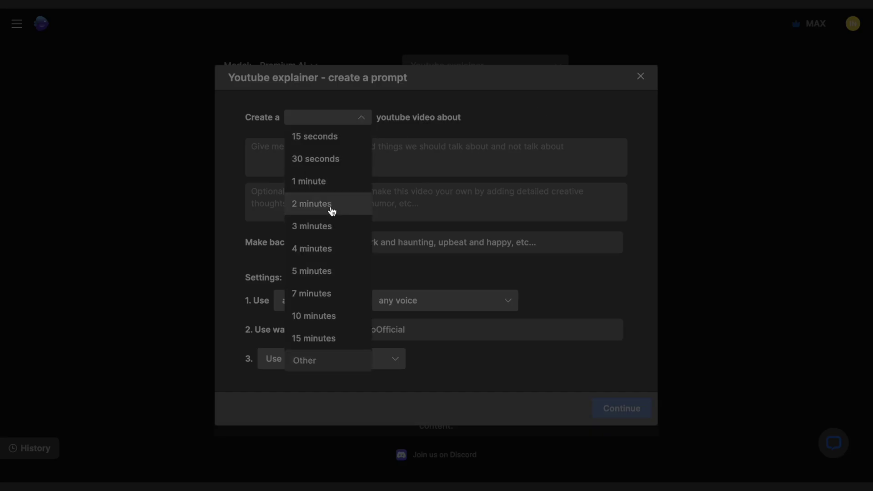
click(323, 271)
text(How to simplify your life in)
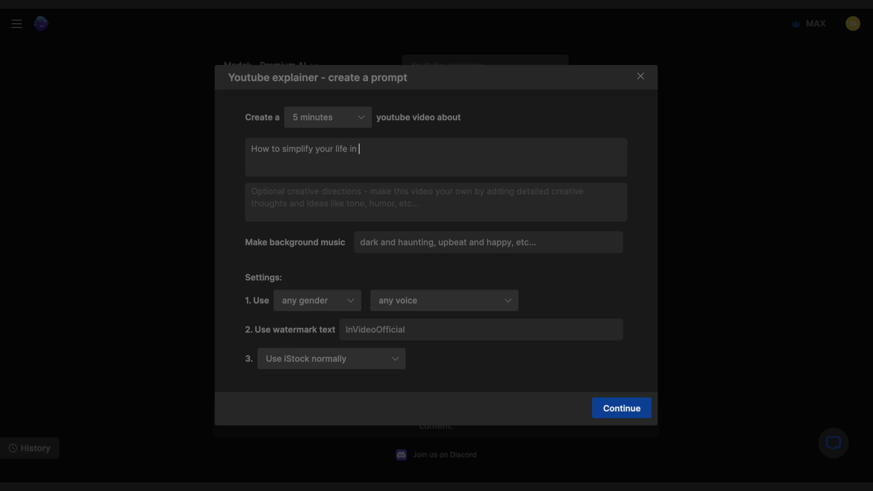
text(: Minimalism Challenge. Cover 10 tips that a beginner can follow. Don't make it too difficult)
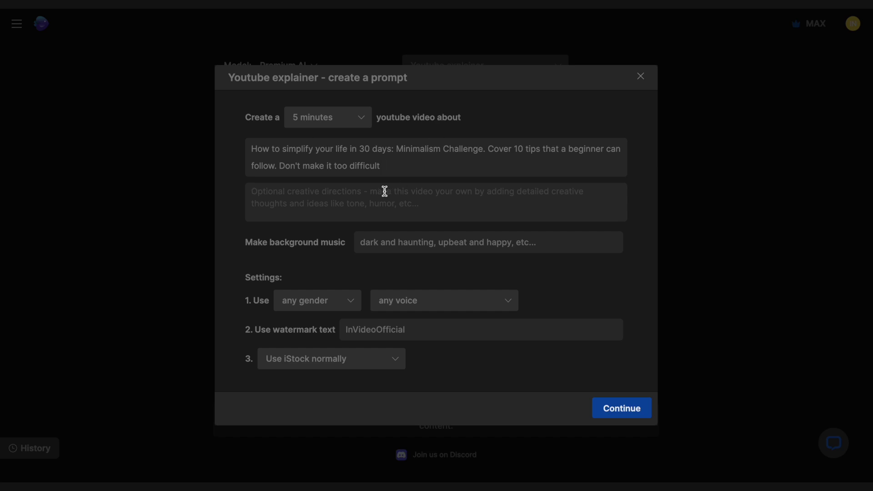
text(Keep the tone and language simple but inspiring. Start the intro with a catchy hook and conclude the video with a CTA to subscribe to the channel.)
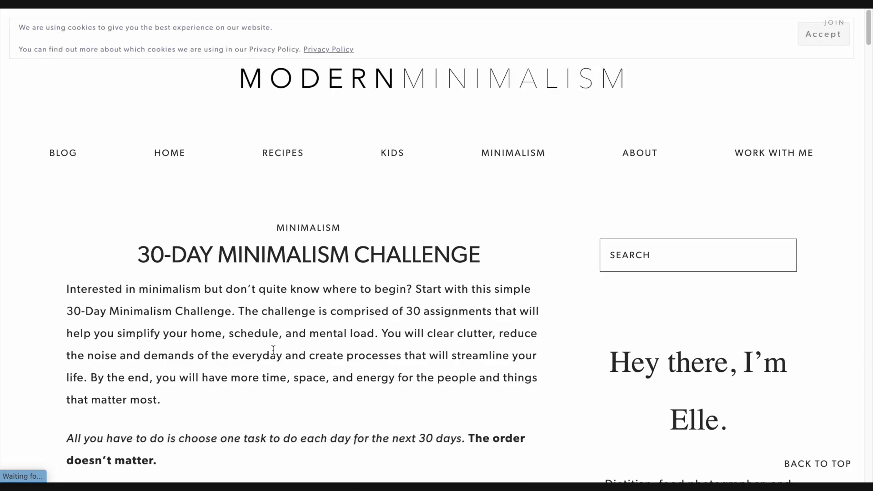
scroll(273, 356, down, 3)
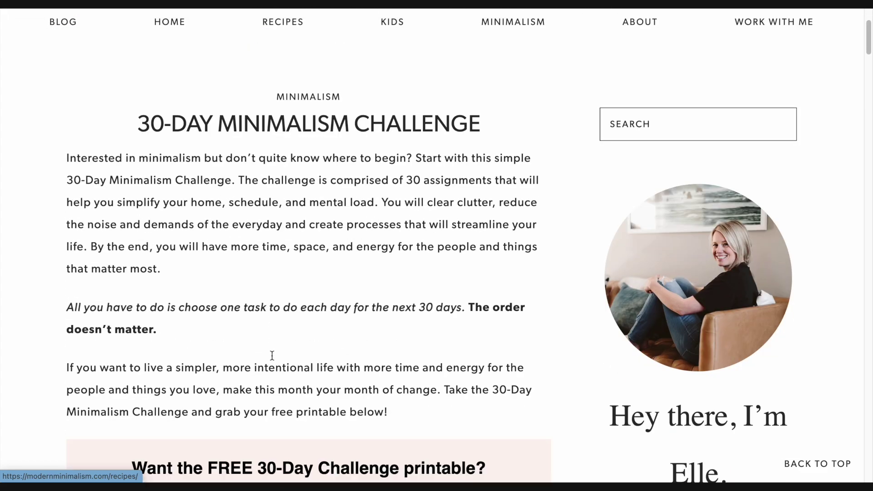
scroll(272, 355, down, 10)
scroll(271, 370, down, 4)
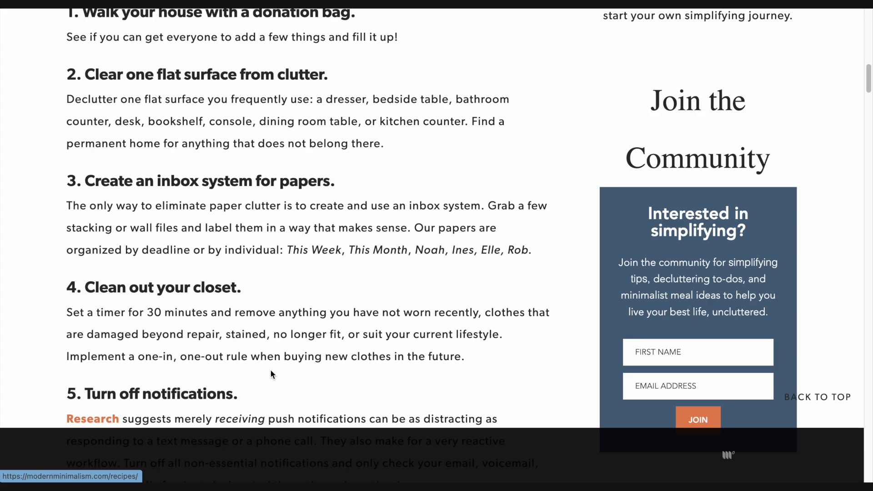
scroll(271, 369, down, 4)
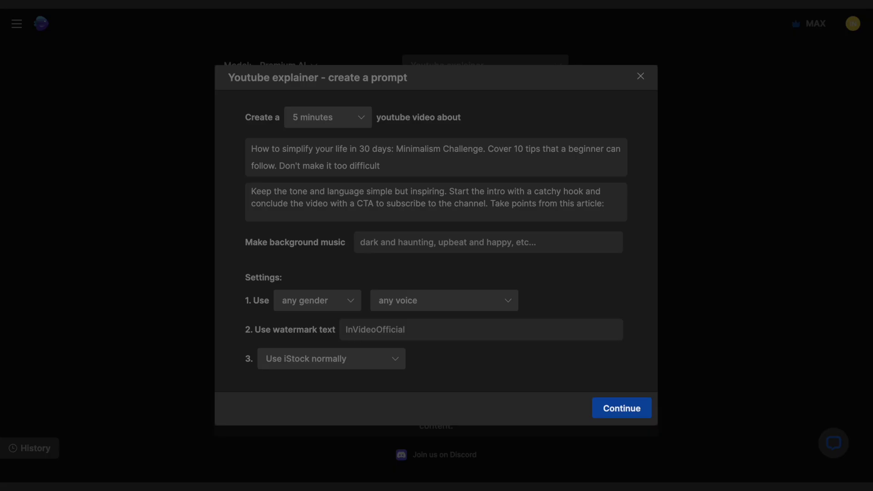
text(https://modernminimalism.com/30-day-minimalism-challenge/)
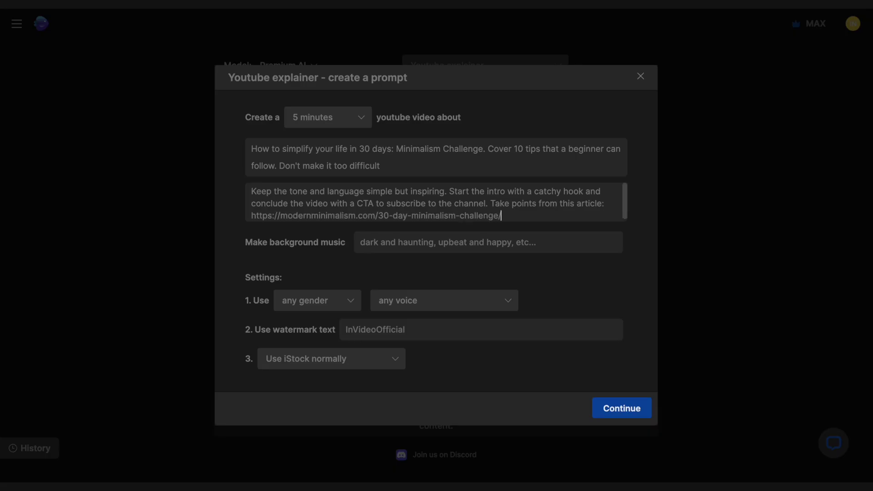
- Enter the music direction and choose a female narrator with the clear American voice
scroll(461, 202, down, 1)
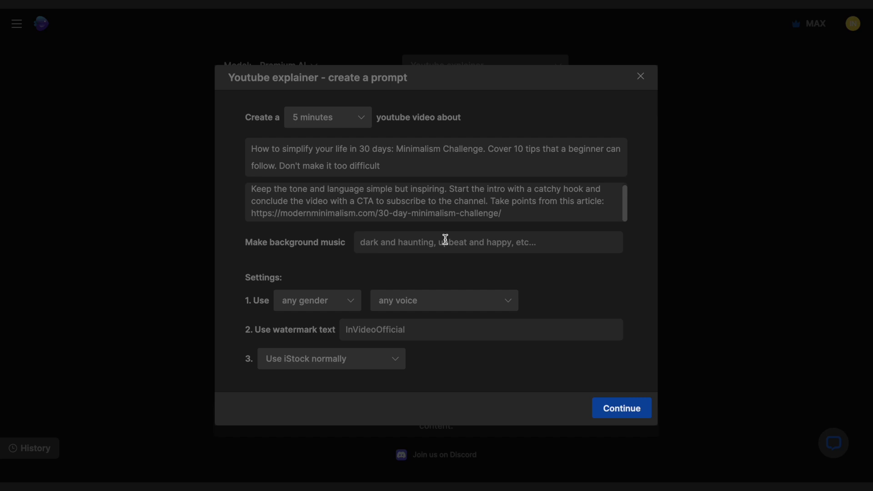
text(inspiring and upbeat)
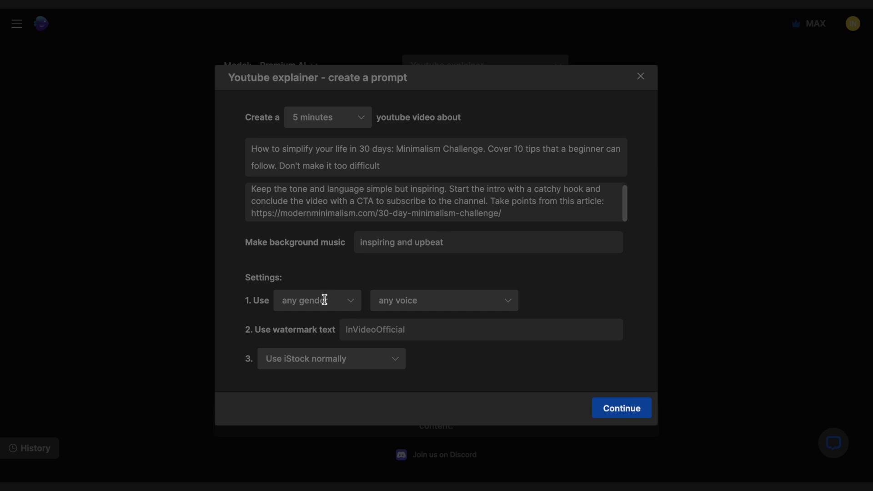
click(324, 300)
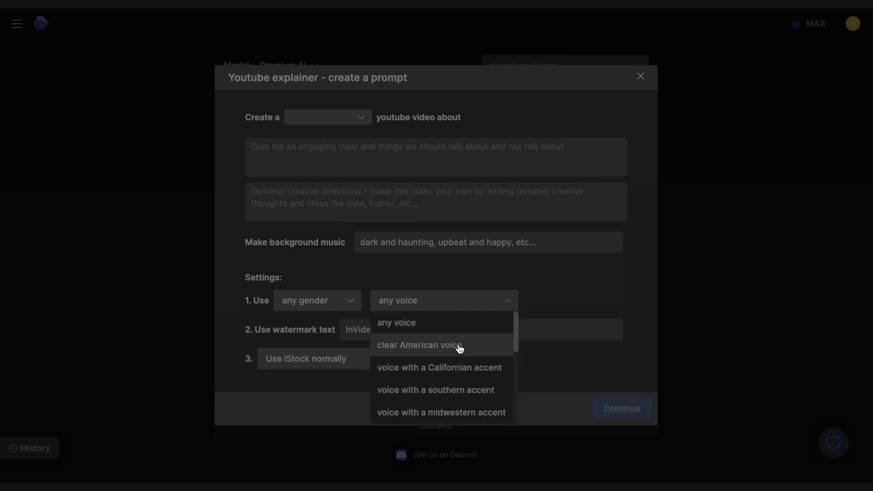
scroll(455, 345, down, 1)
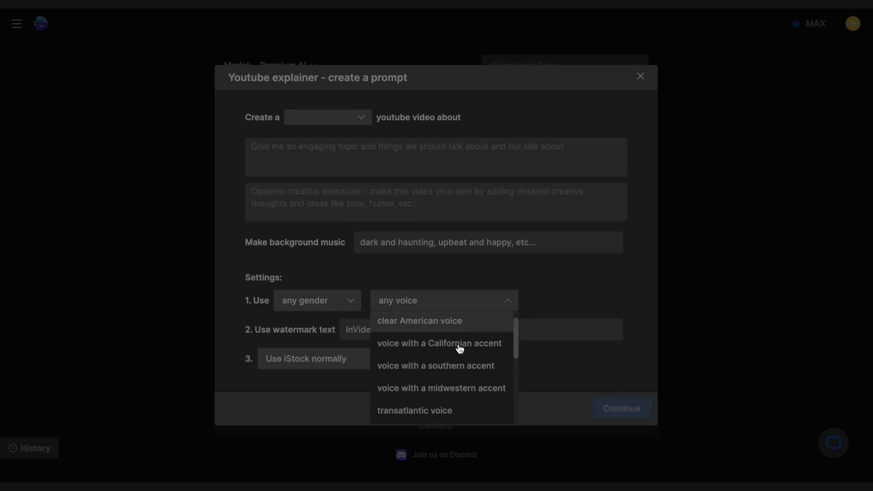
scroll(459, 348, down, 5)
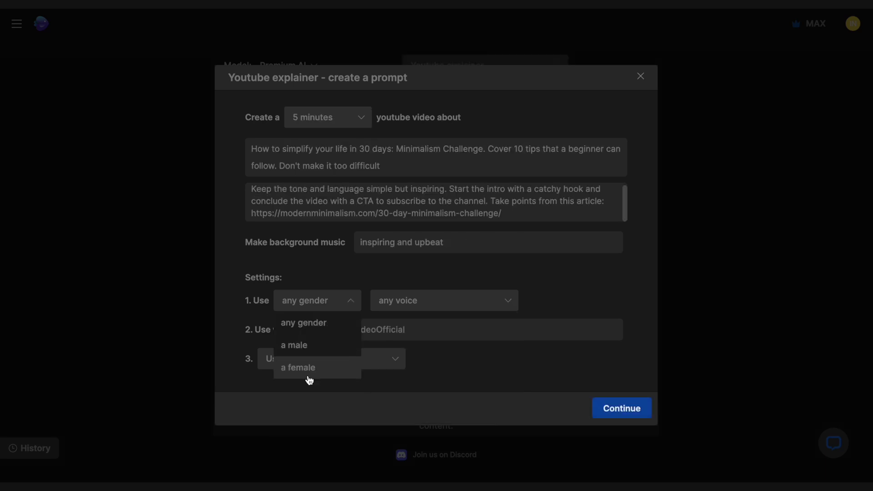
click(309, 375)
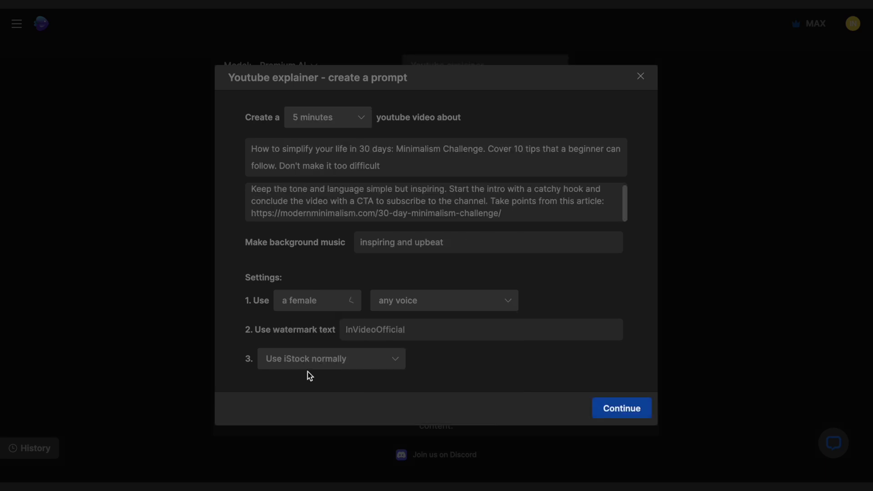
click(395, 305)
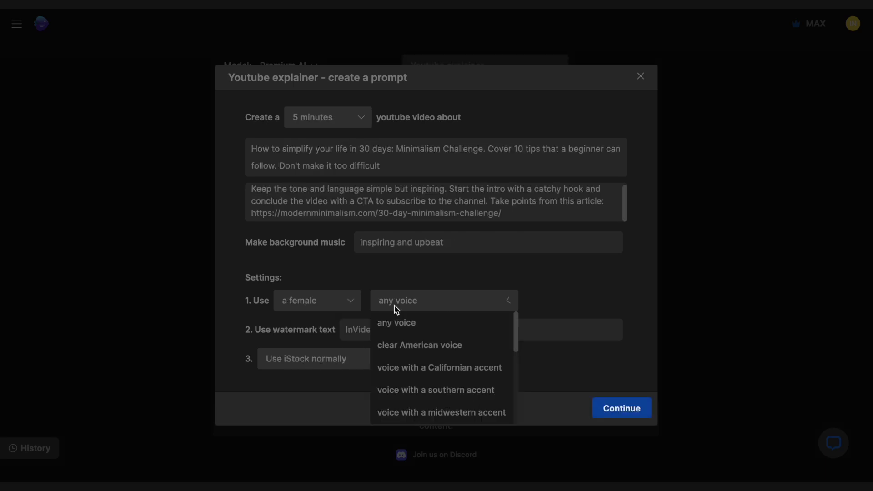
click(403, 348)
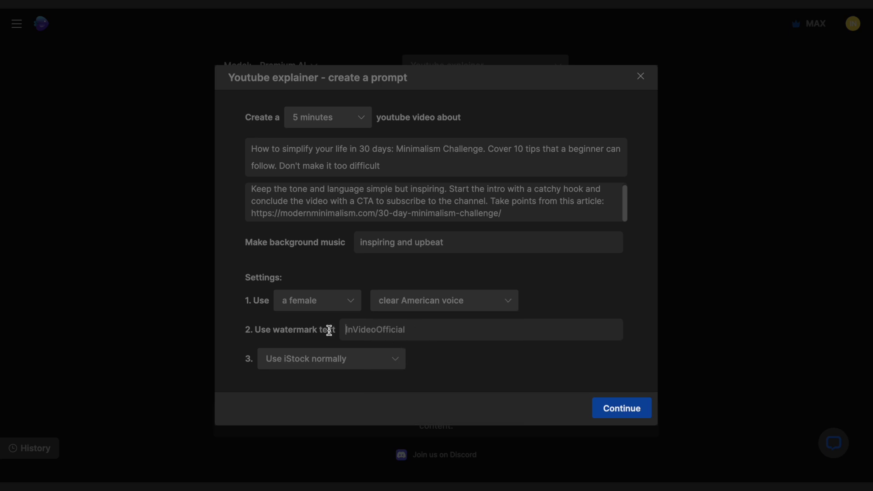
- Add the channel's watermark text, keep using iStock normally, and submit the prompt
click(329, 331)
text(The Alex Advantage)
click(355, 369)
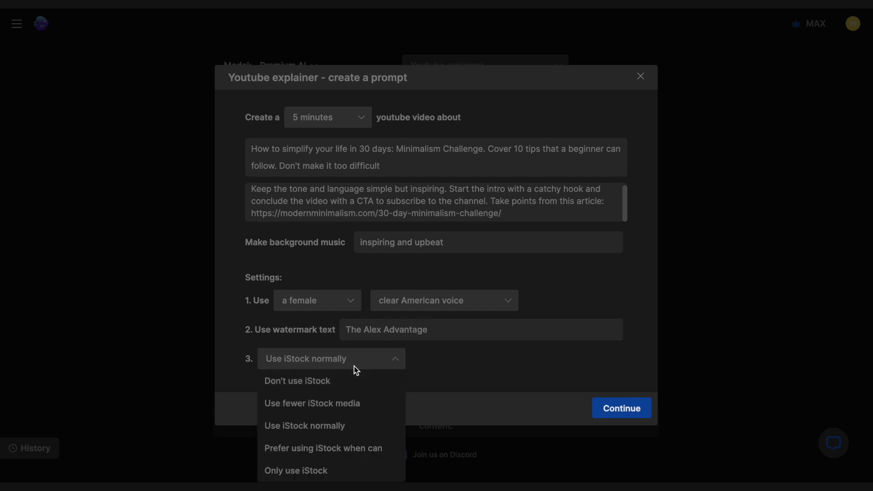
click(340, 427)
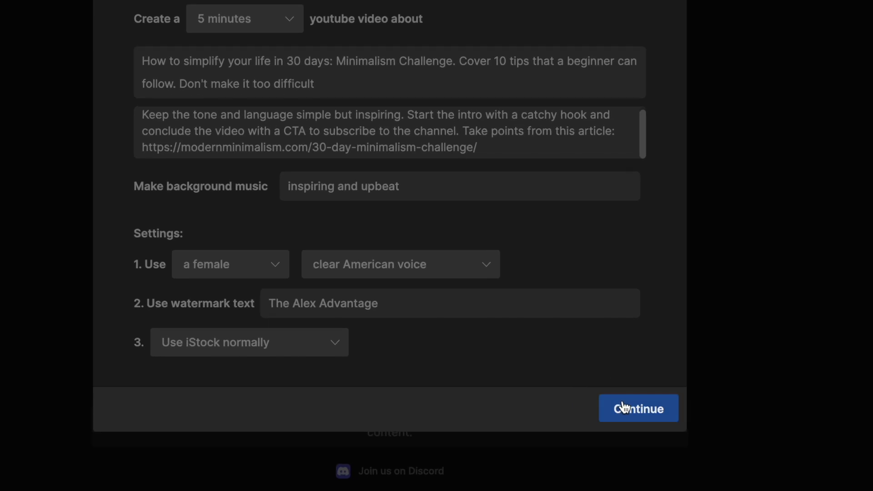
click(623, 407)
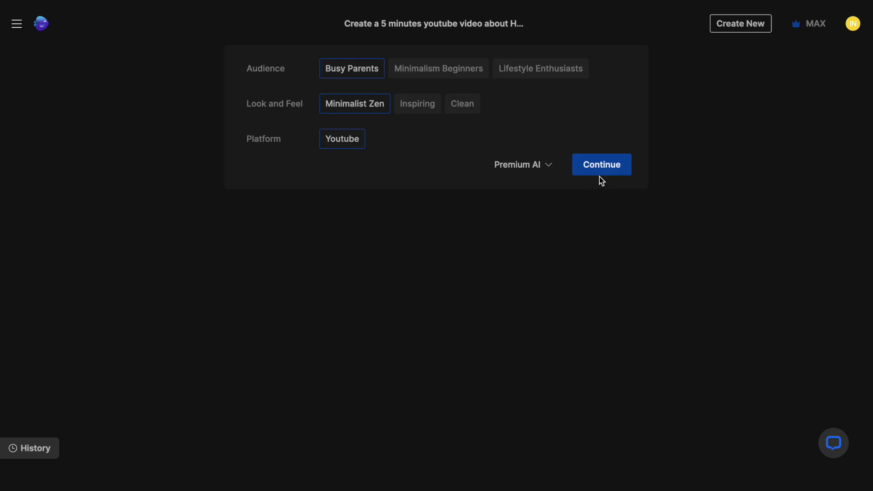
- Pick the Minimalism Beginners audience and Inspiring look, then start generating the video
click(441, 73)
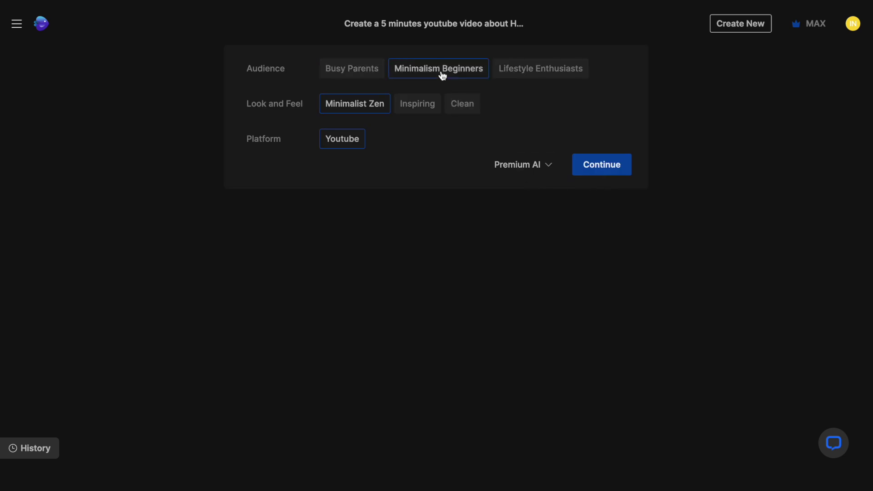
click(416, 108)
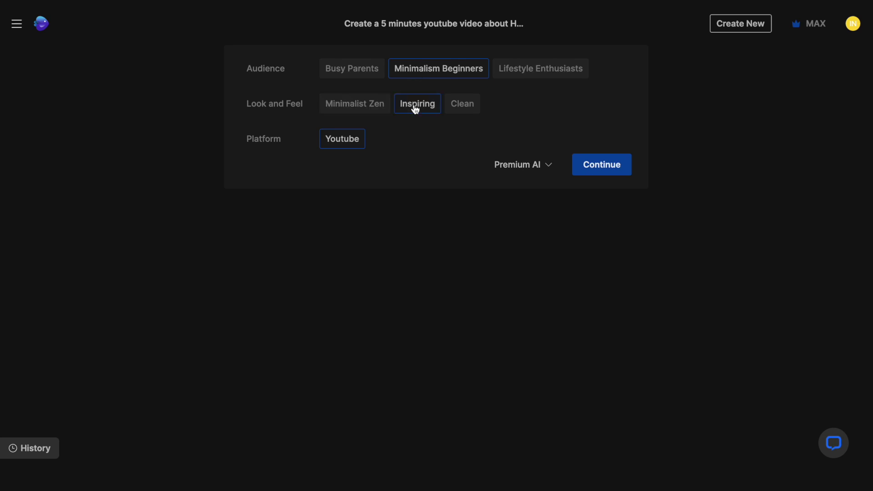
click(602, 175)
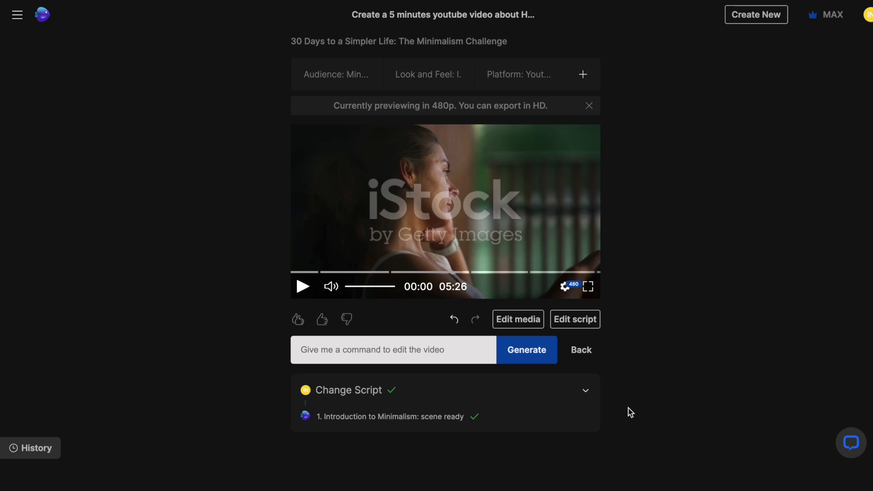
- Watch the generated 04:55 minimalism video preview full screen
key(f)
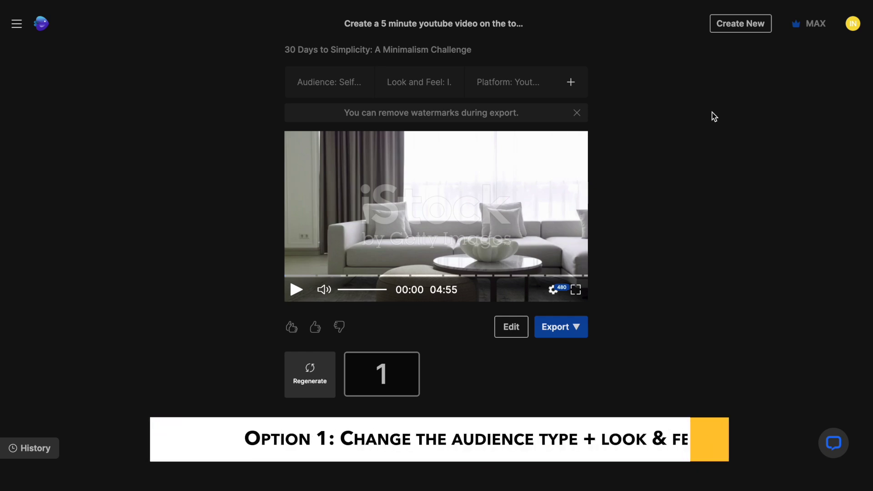
- Confirm the Self-Improvement Seekers audience and Inspiring look, then bring up the edit options
click(572, 83)
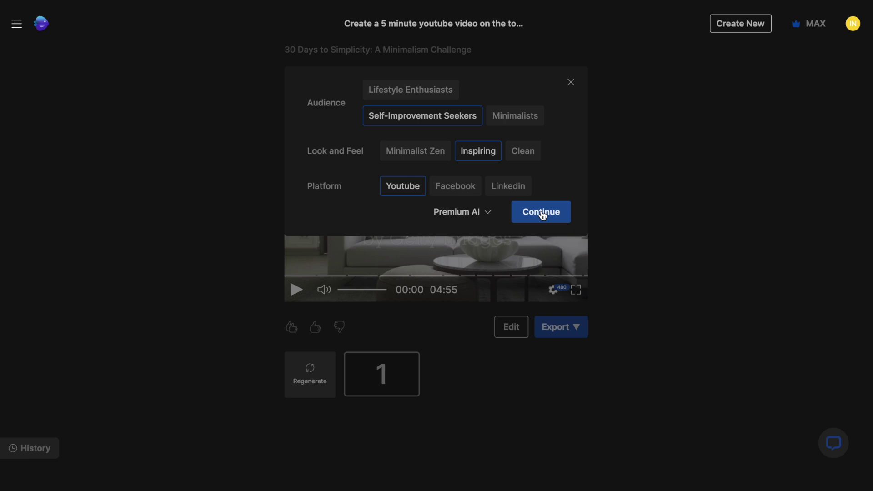
click(541, 213)
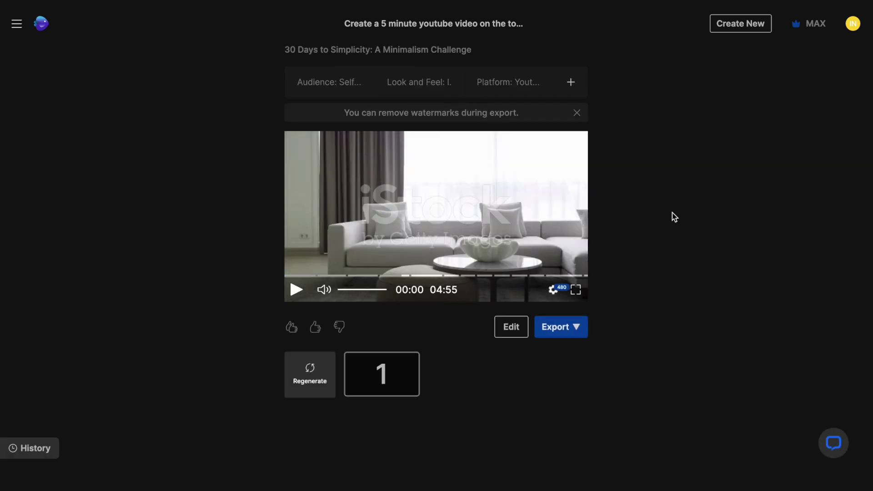
click(509, 331)
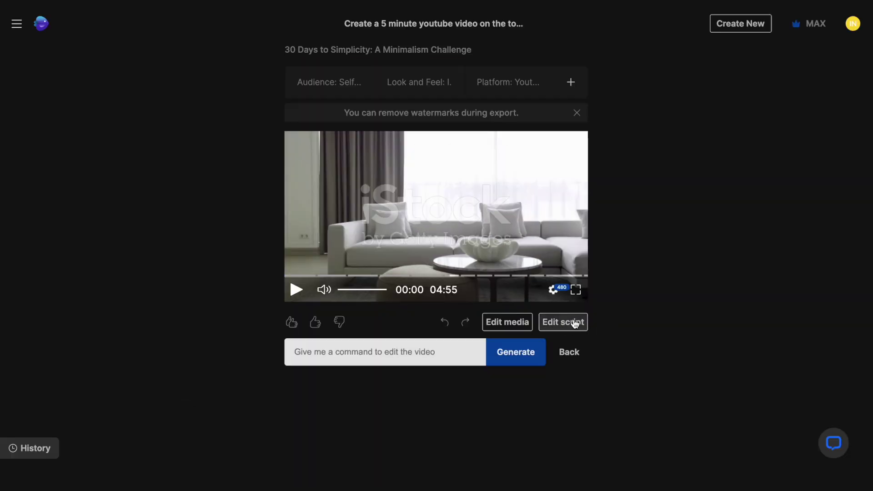
- Delete the duplicate 'hard' from the script's second line and apply the change
click(576, 324)
scroll(574, 307, down, 15)
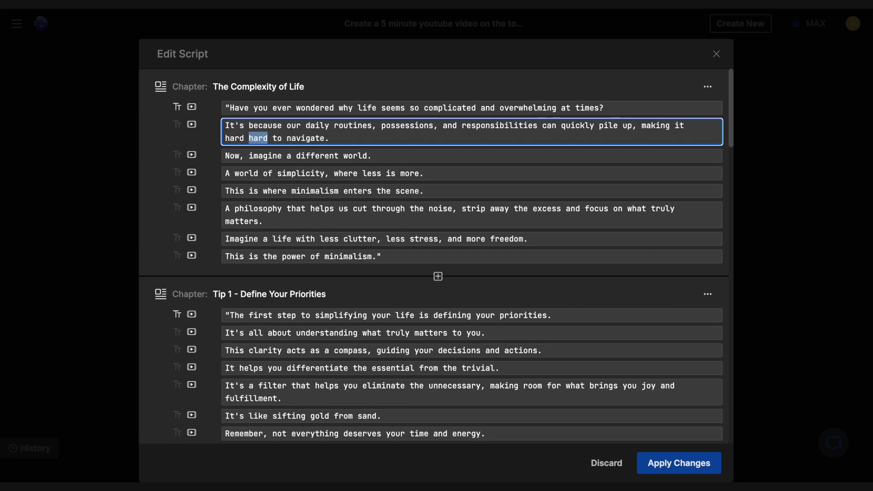
click(678, 462)
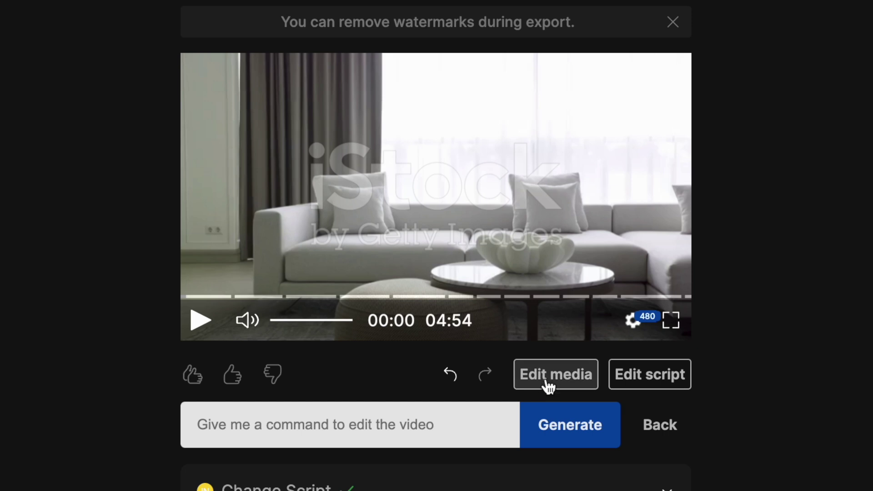
- Replace scene 1's third clip with the 00:21 'woman sipping coffee in peaceful room' stock clip
click(547, 379)
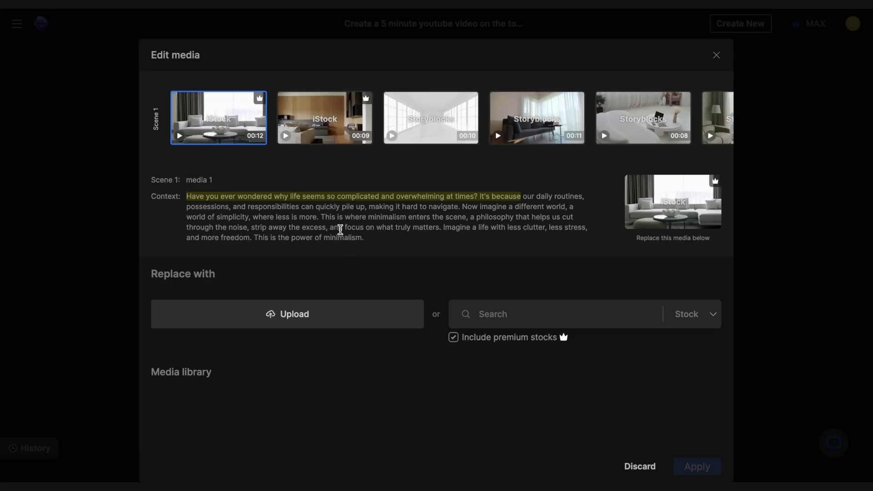
scroll(560, 107, right, 10)
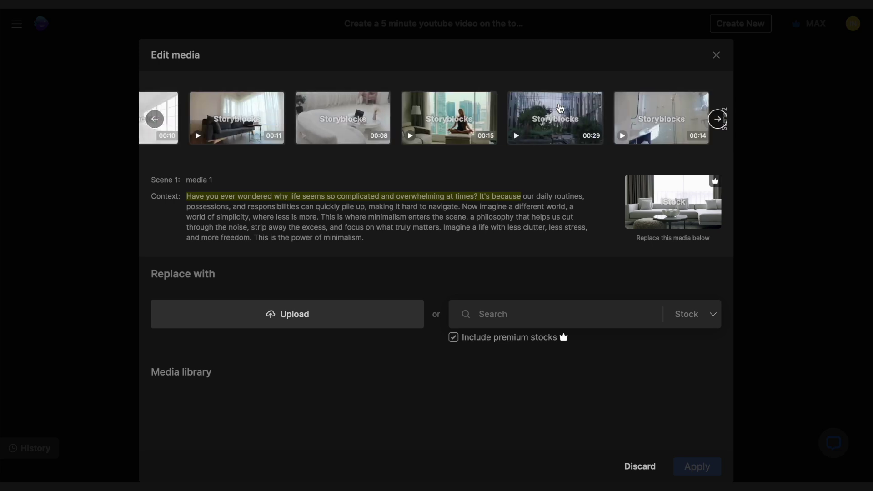
scroll(560, 107, left, 10)
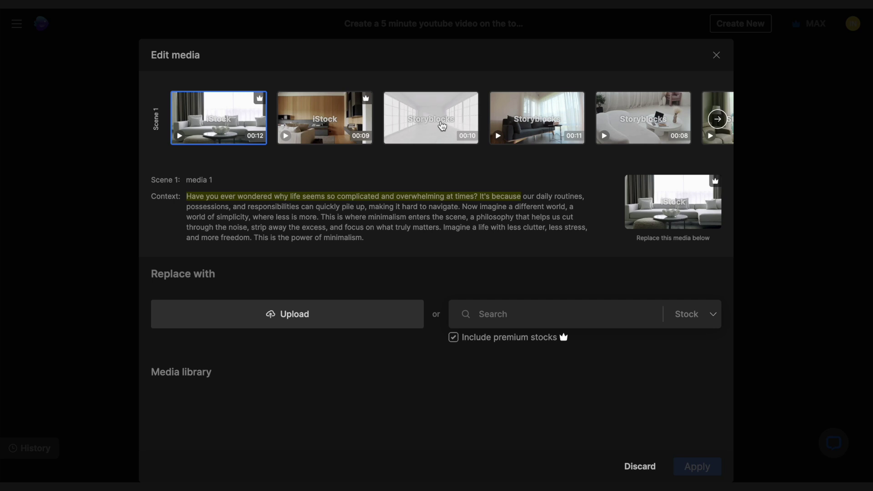
click(442, 125)
text(woma)
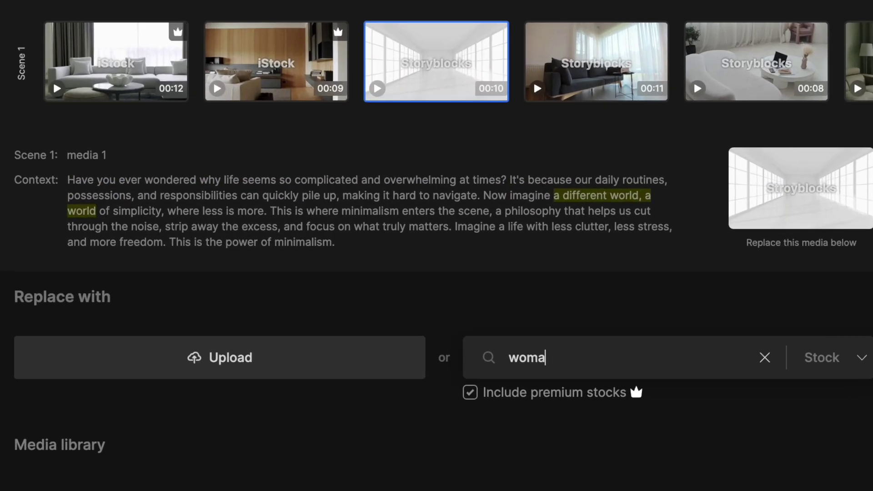
text(n sipping coffee in peaceful room)
key(Return)
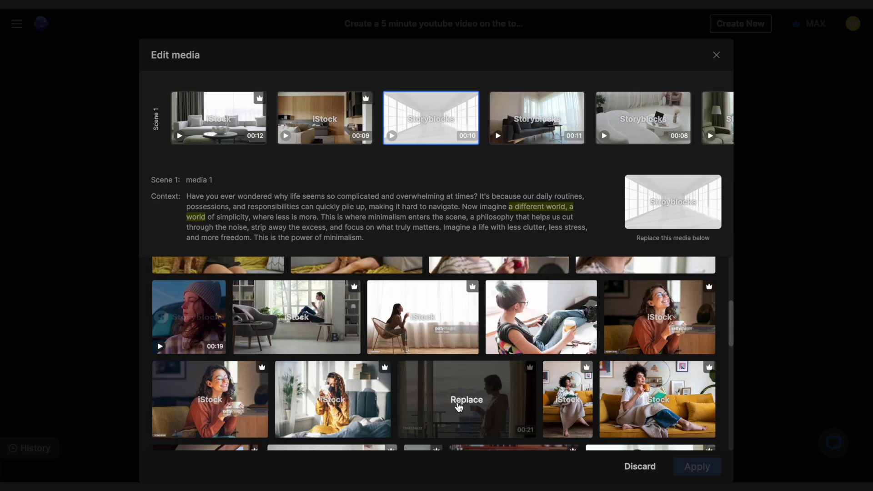
scroll(459, 407, down, 2)
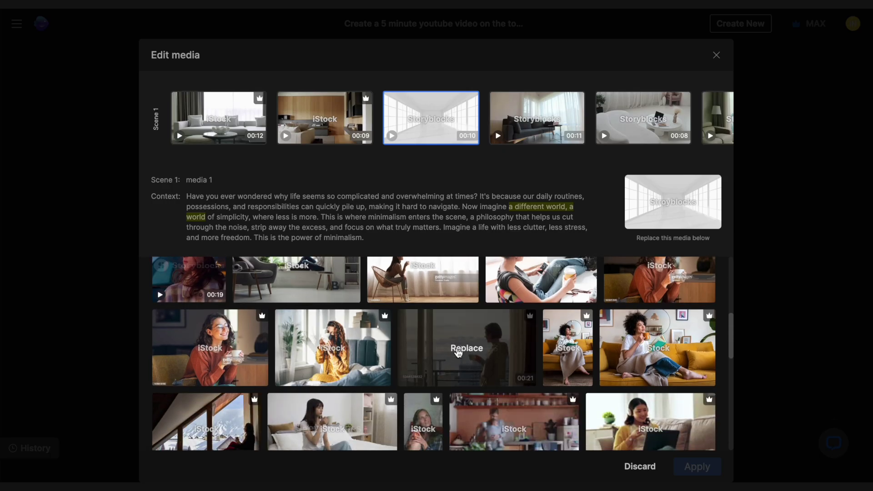
click(459, 353)
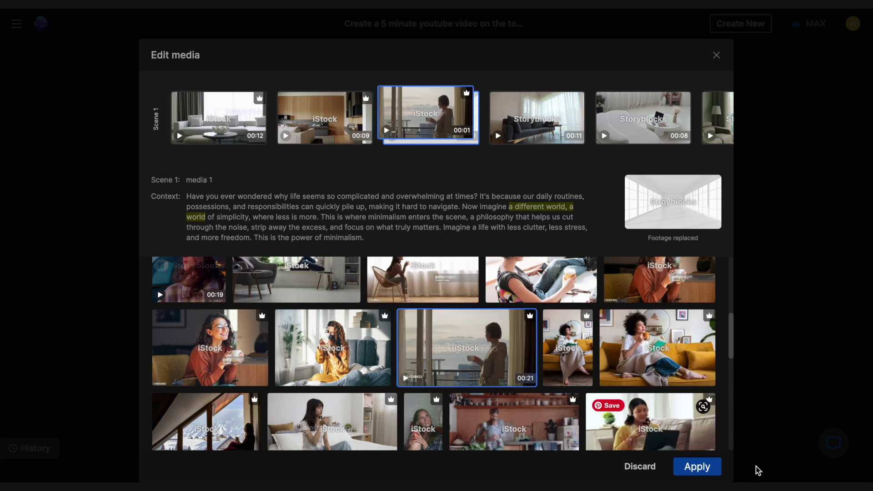
click(708, 465)
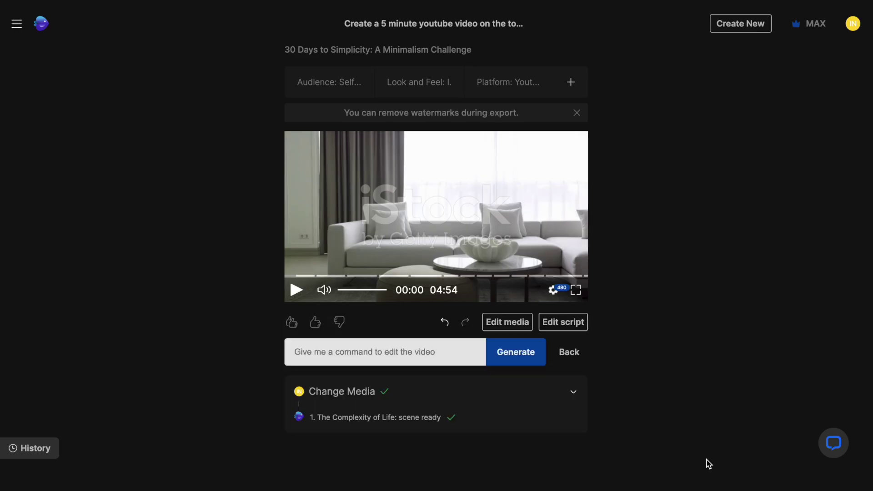
- Reopen the scene media editor and scroll through its clips
click(510, 321)
scroll(590, 140, right, 10)
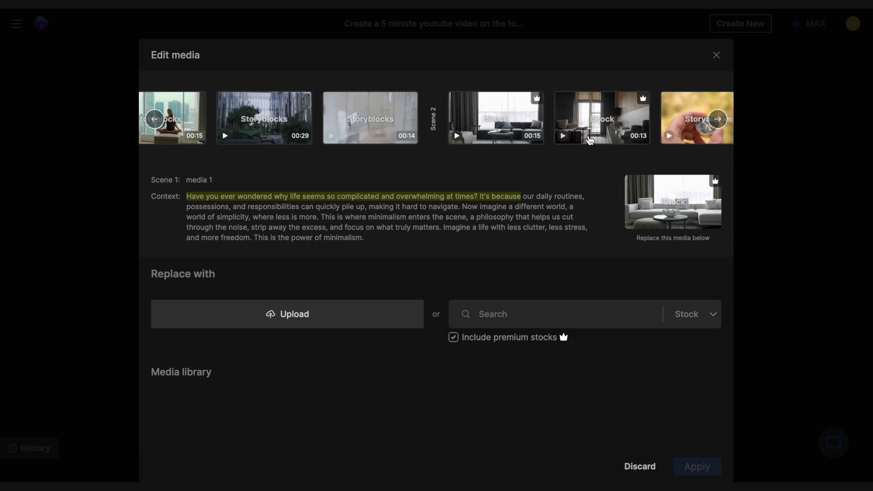
scroll(590, 140, right, 6)
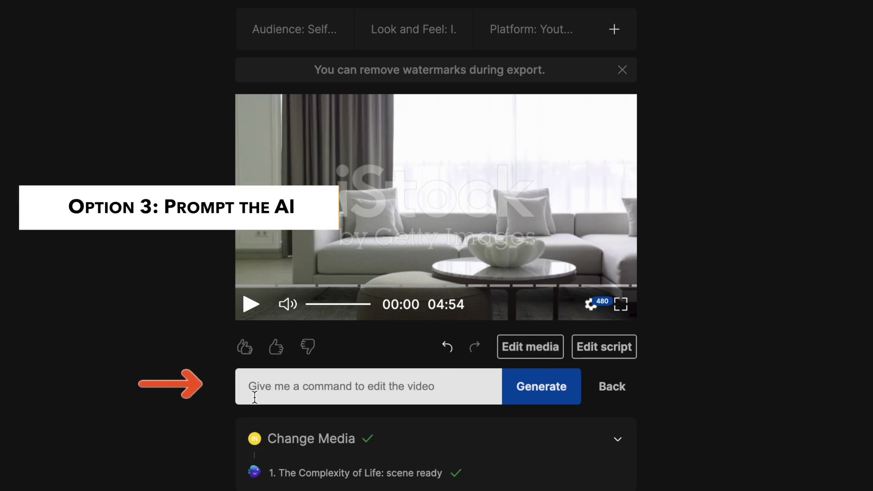
- After trying draft prompts, submit 'Make the intro more fast paced and have clips with people in the intro'
click(255, 398)
text(Change scene)
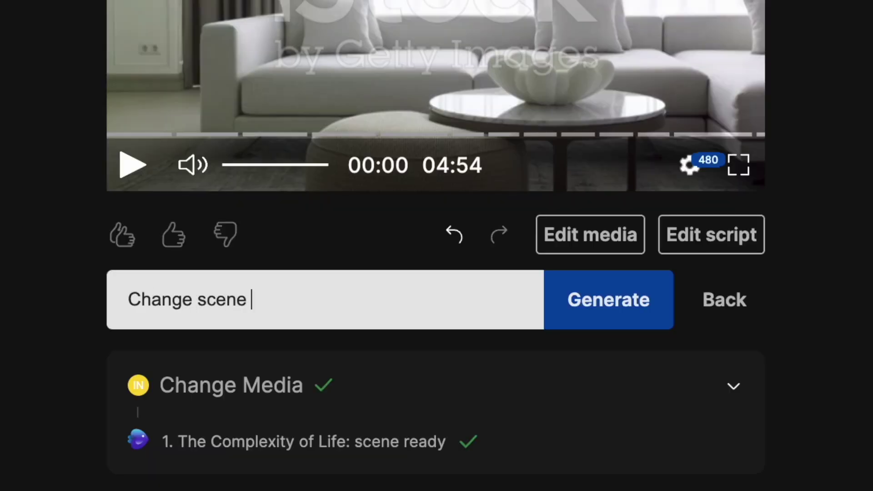
key(ctrl+a)
text(Rewrite the)
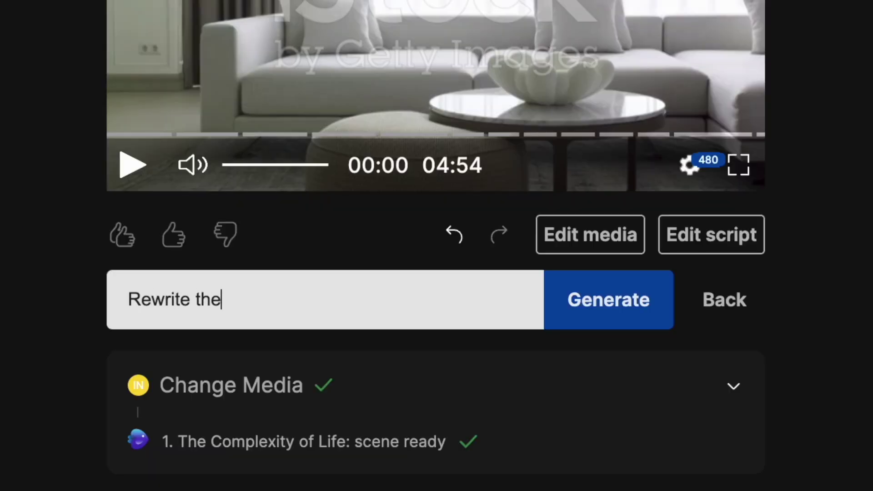
text( intro to be more engaging)
key(ctrl+a)
text(Cha)
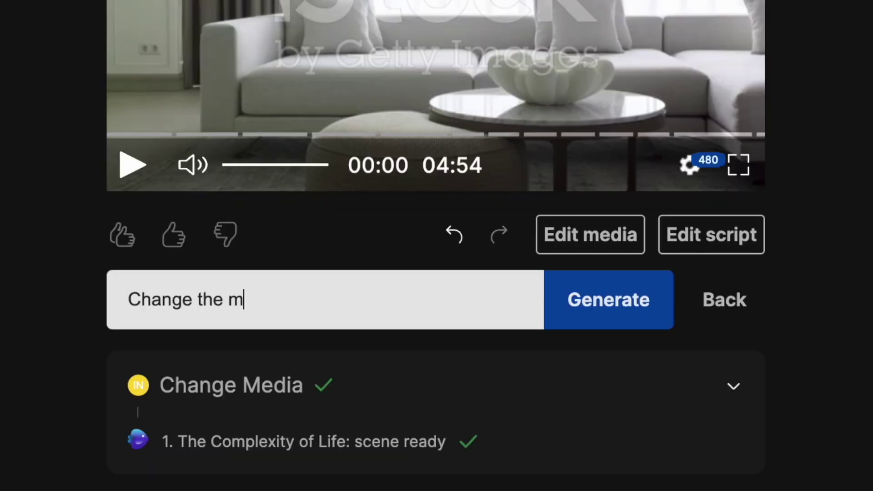
text(nge the music)
key(ctrl+a)
text(Increase the volume)
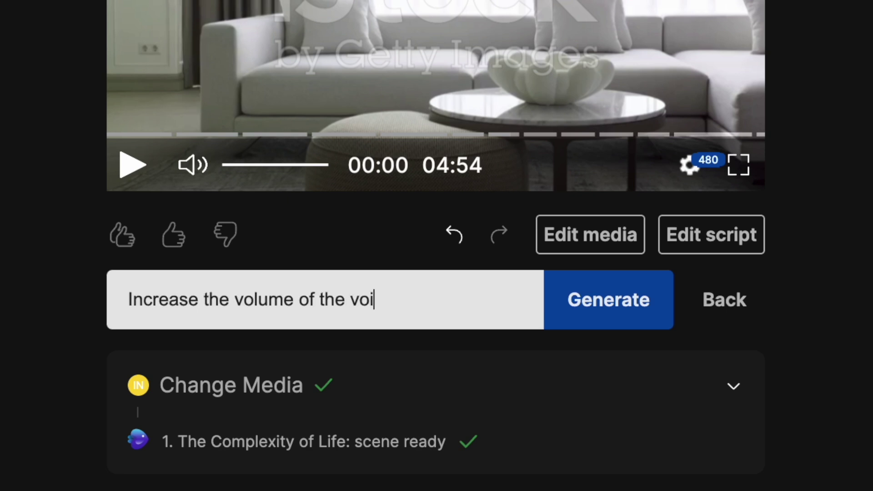
key(ctrl+a)
text(chan)
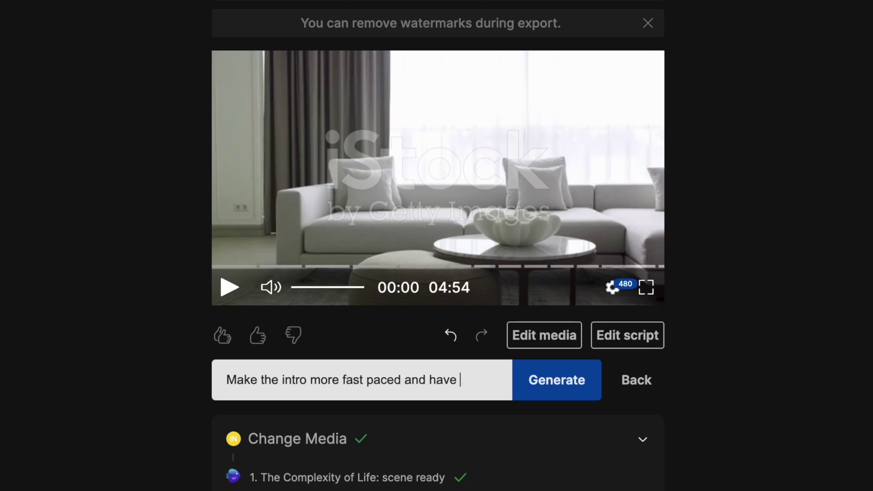
text(ith people in the intro)
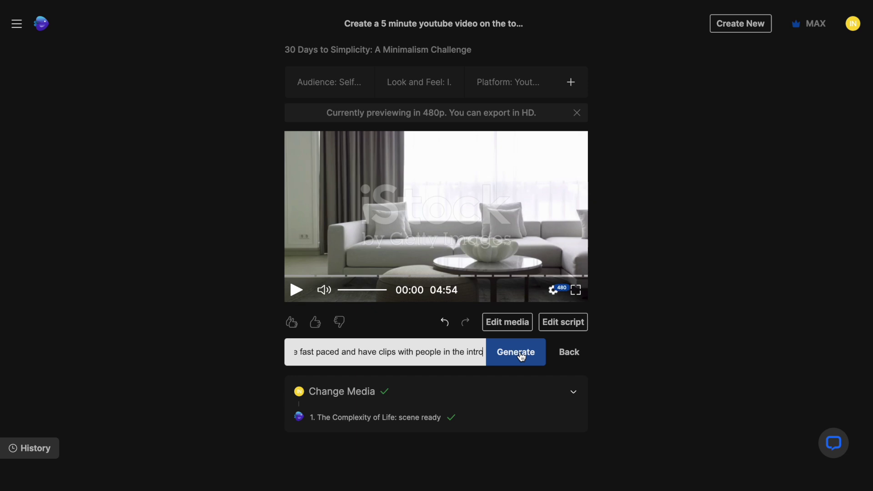
click(522, 357)
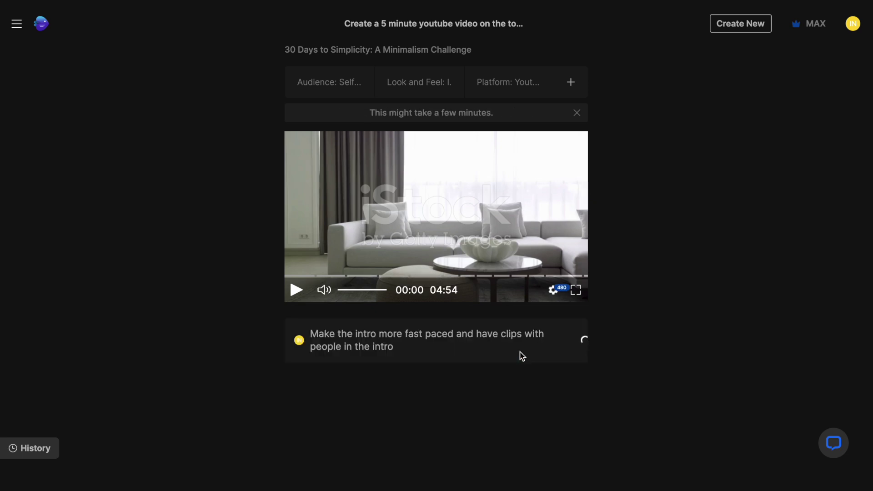
- Play and pause the regenerated 04:58 video, then rewind it to 00:00
click(295, 294)
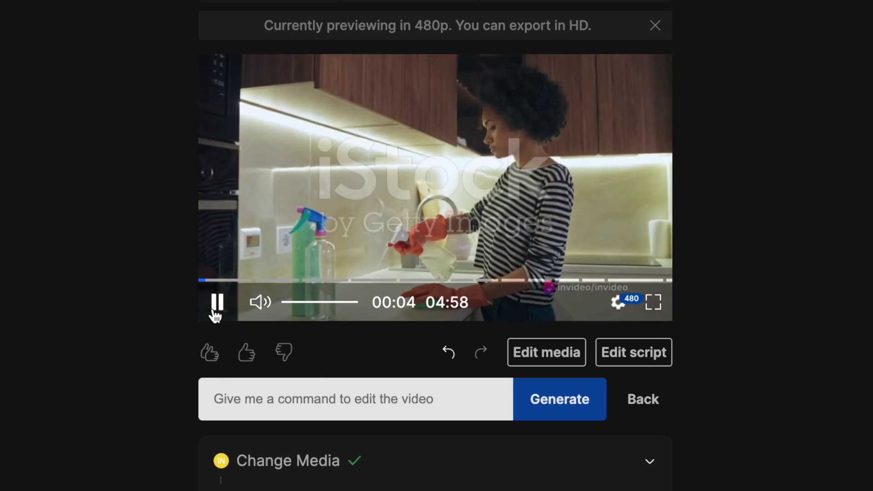
click(217, 309)
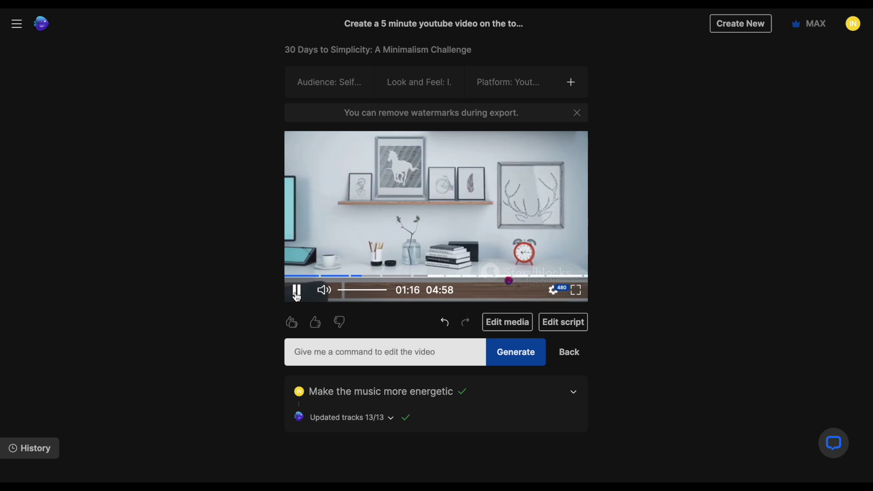
click(297, 291)
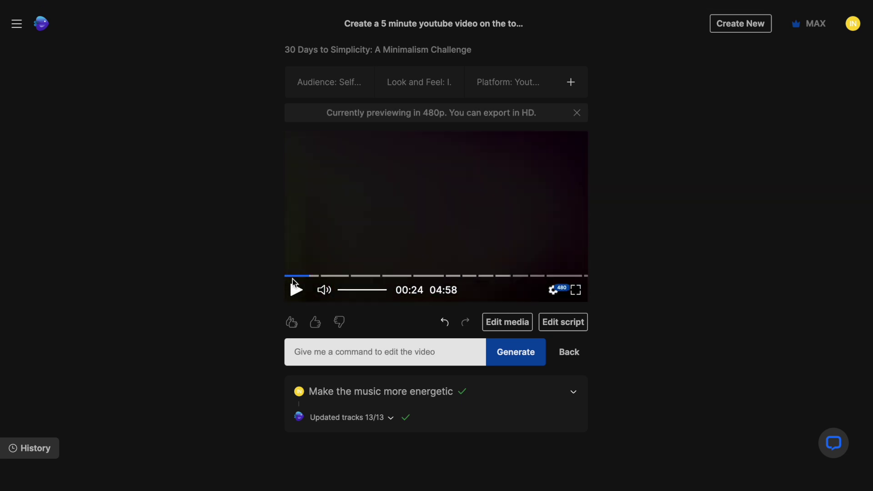
drag(292, 280, 281, 280)
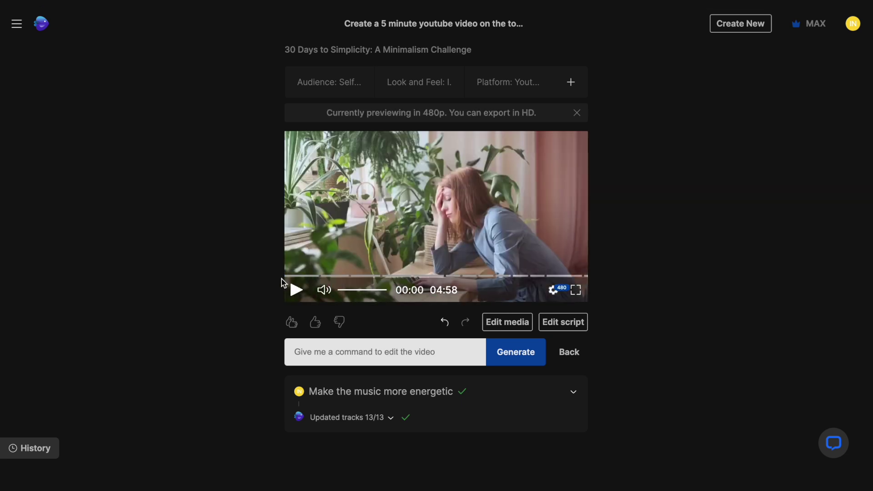
click(331, 352)
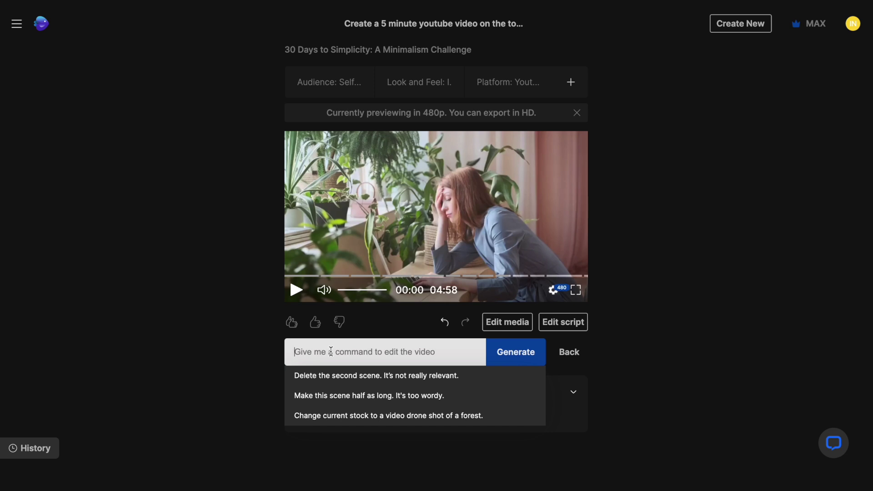
- Submit the command 'Add subtitles for the entire video'
text(Add subtitles for the)
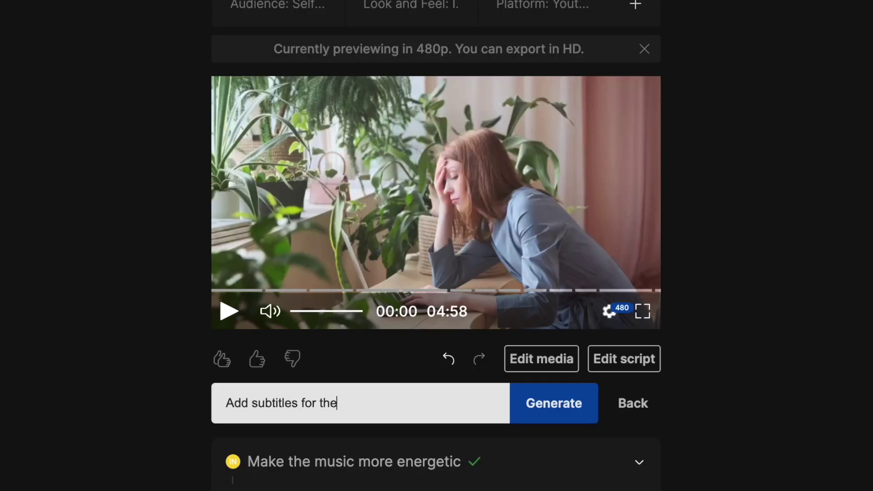
click(579, 414)
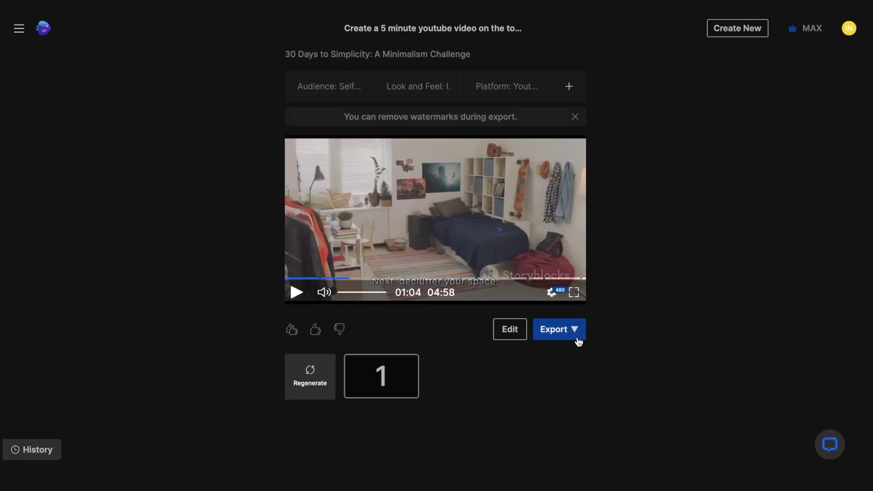
- Export the video via Export > Export video and continue in the Publish Video dialog
click(574, 336)
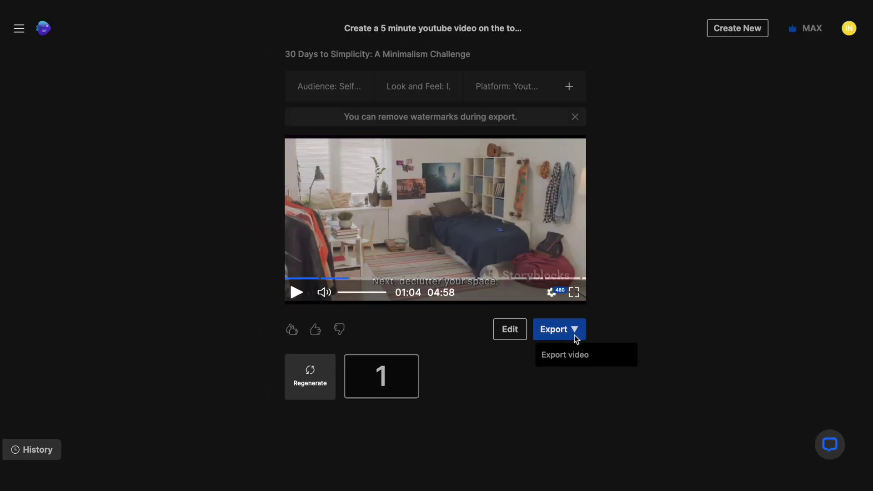
click(569, 360)
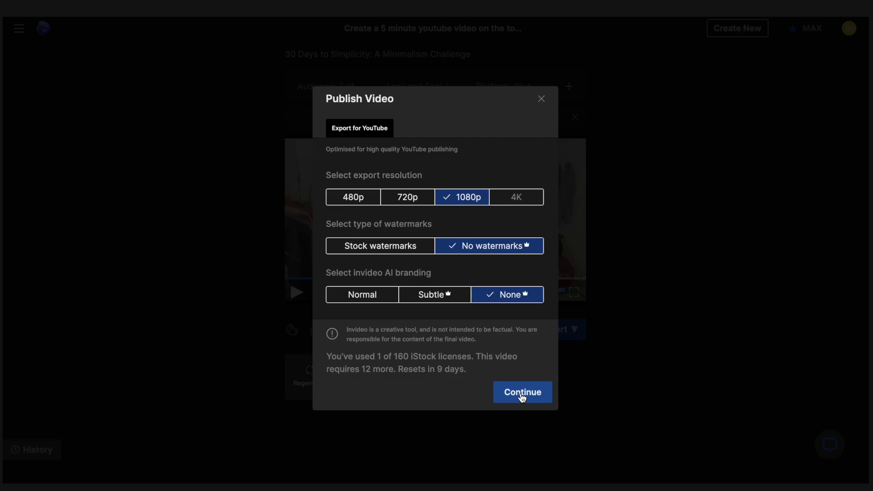
click(523, 394)
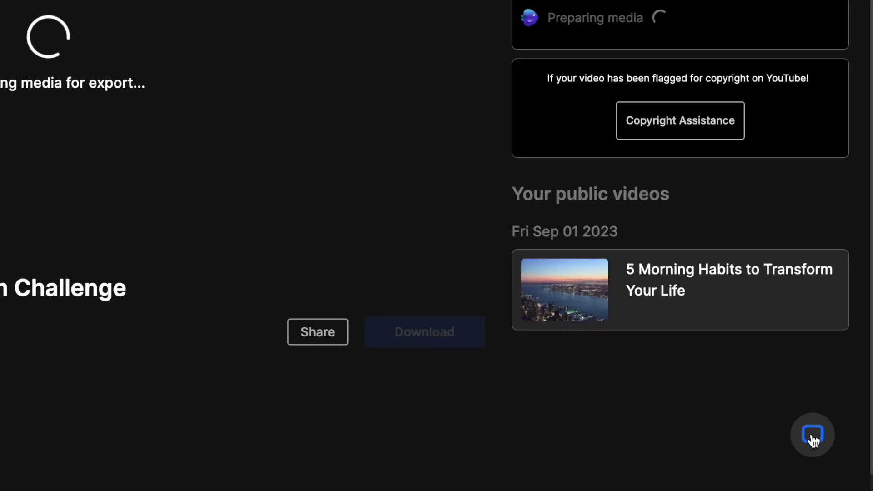
- Open the InVideo AI live support chat and scroll up through it
click(815, 436)
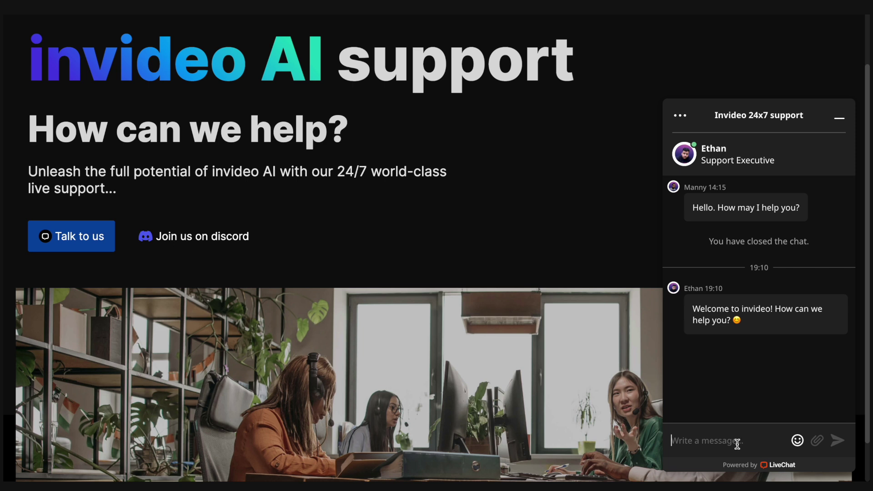
scroll(737, 345, up, 1)
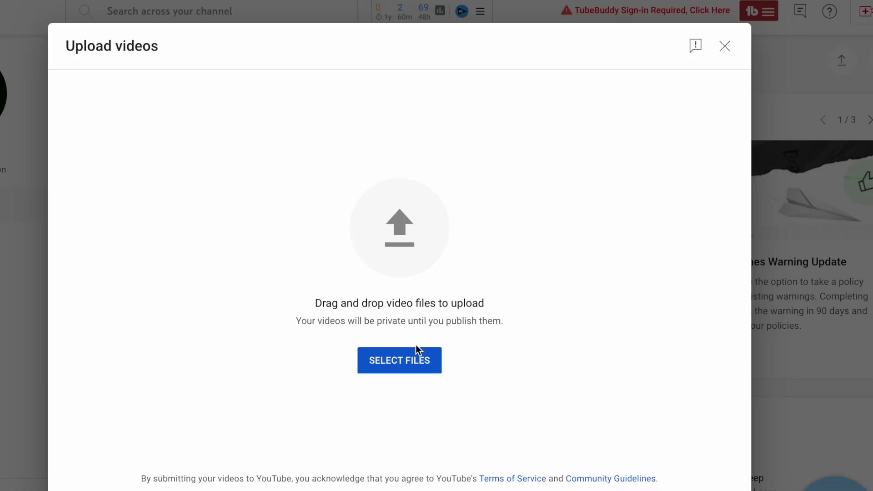
- Upload the exported invideo-ai MP4 and title it 'How to simplify your life in 30 days'
click(415, 358)
click(107, 96)
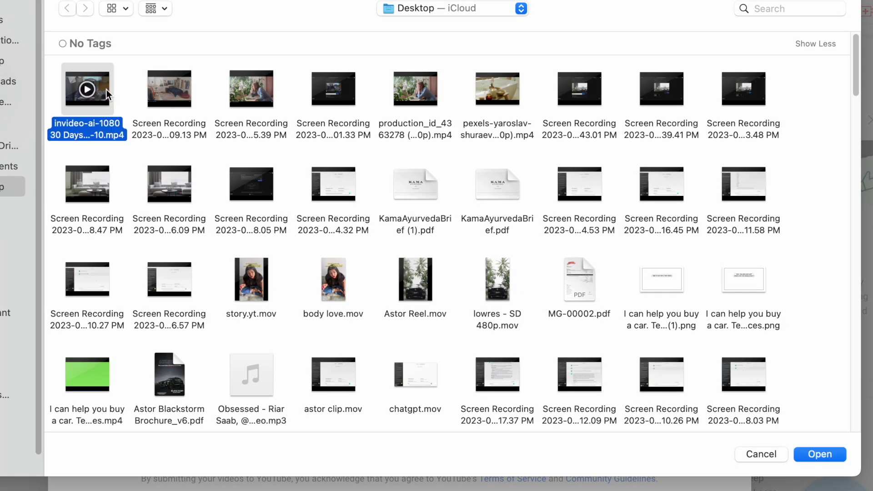
click(821, 455)
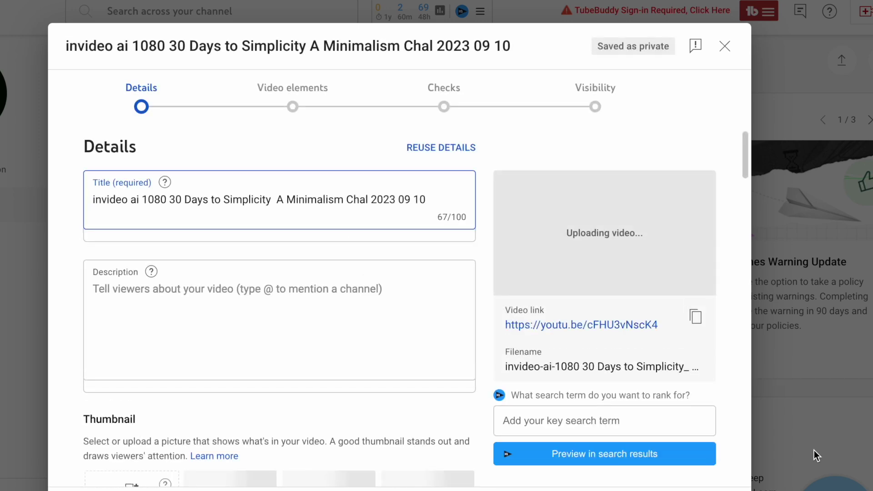
triple_click(425, 200)
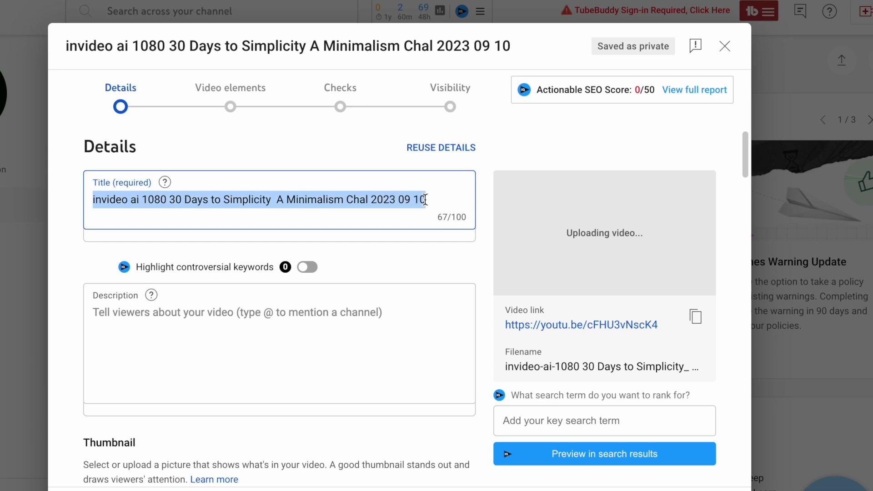
text(How to )
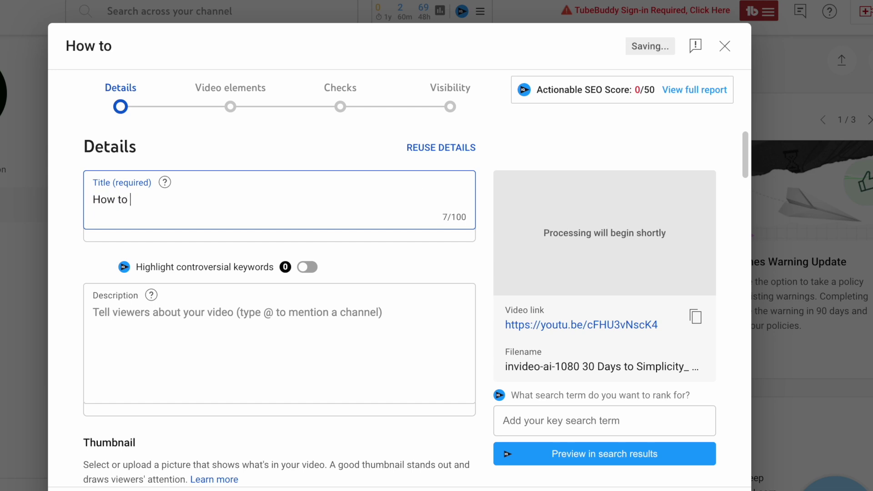
text(simplify your life in)
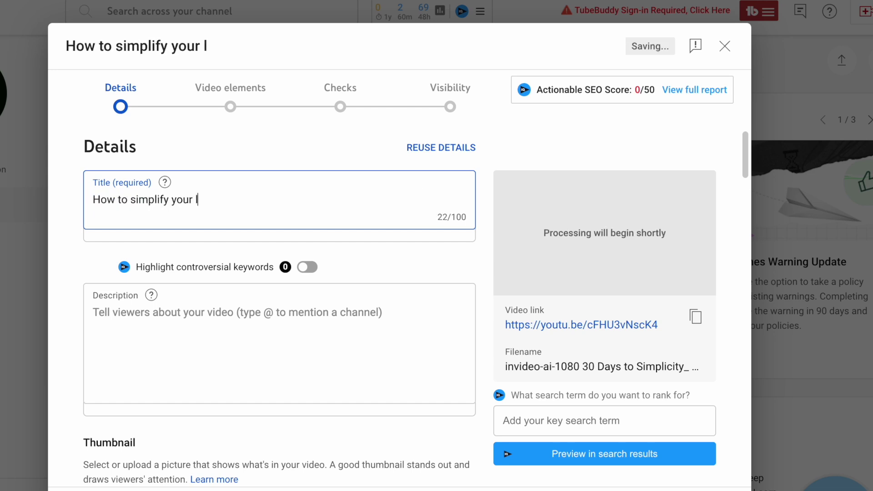
text( 30)
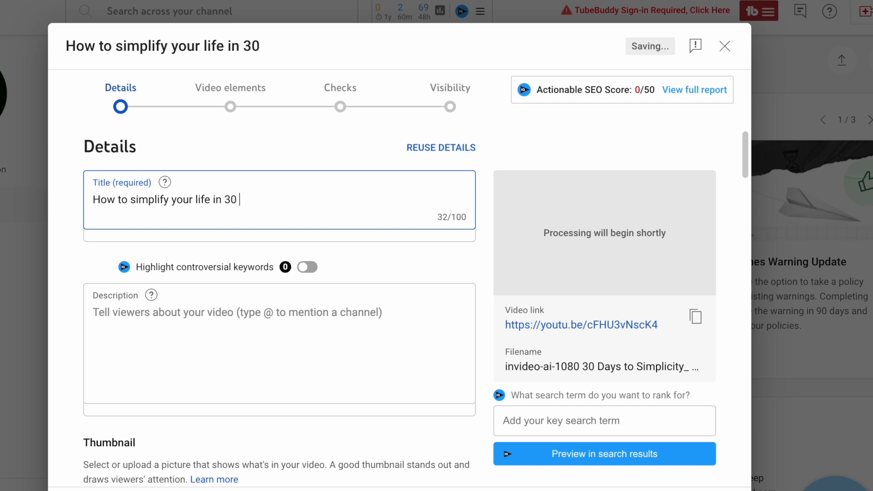